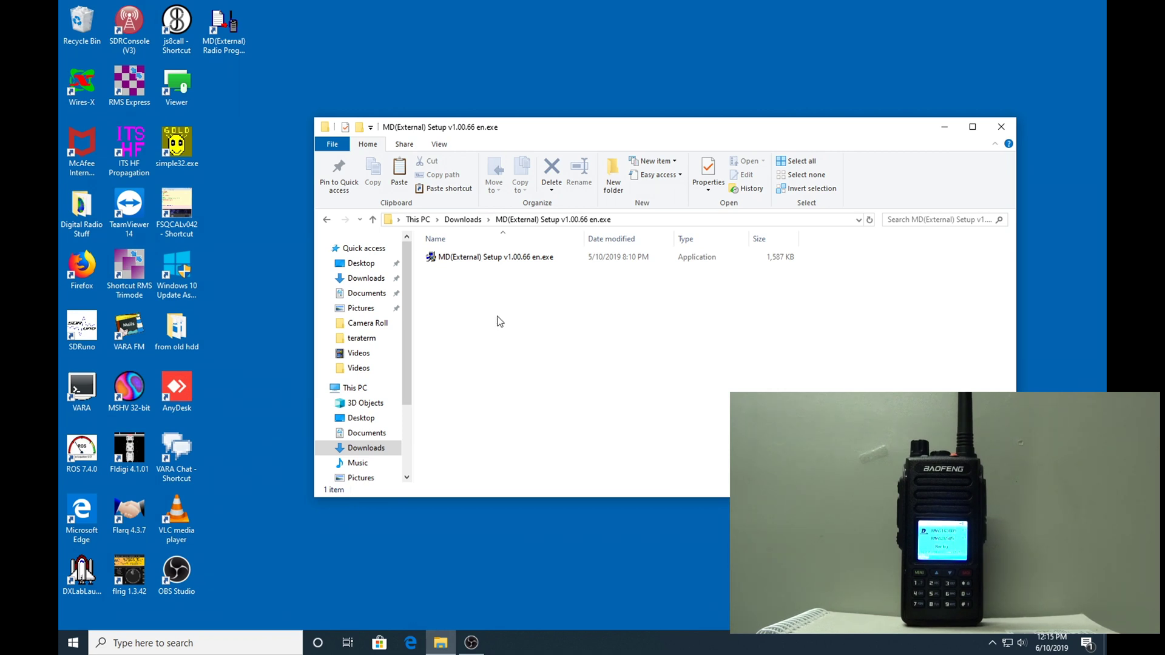
Launch the MD setup installer and set the install folder to C:\Ham
{"action": "double_click", "coordinate": [490, 258]}
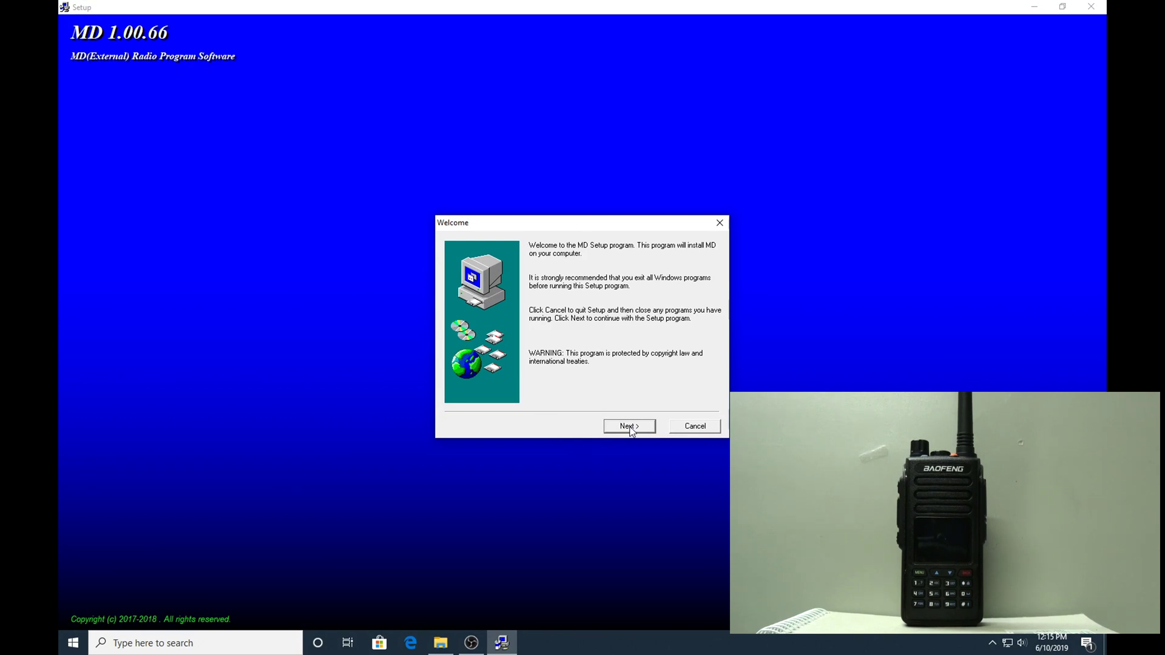
{"action": "left_click", "coordinate": [630, 427]}
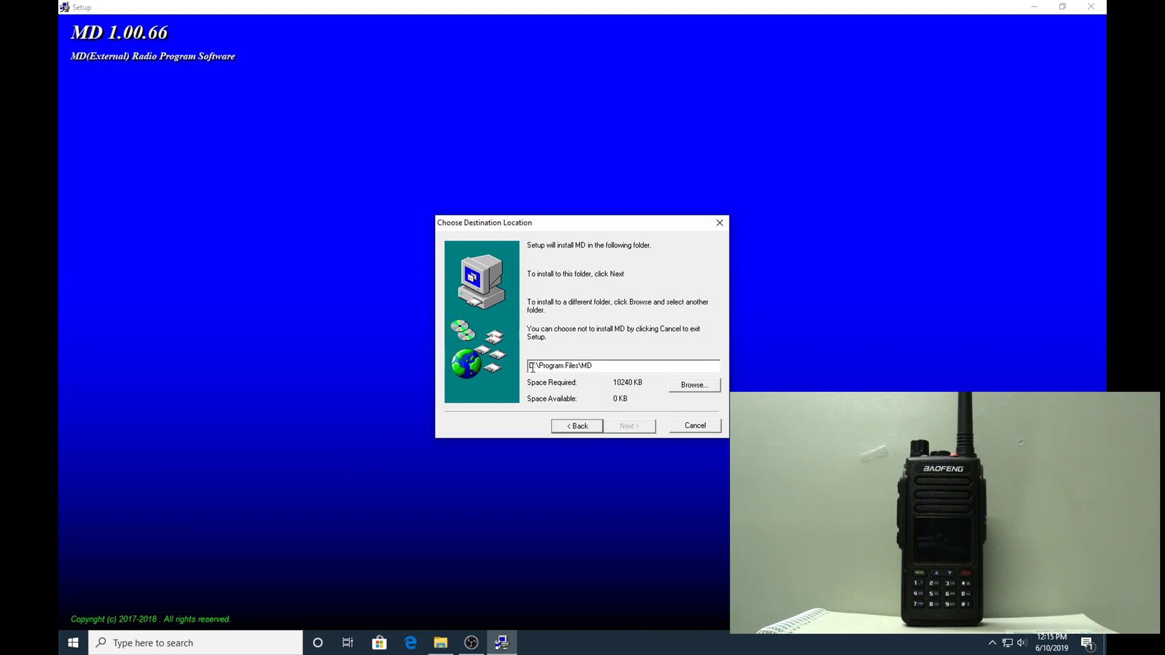
{"action": "left_click", "coordinate": [688, 389]}
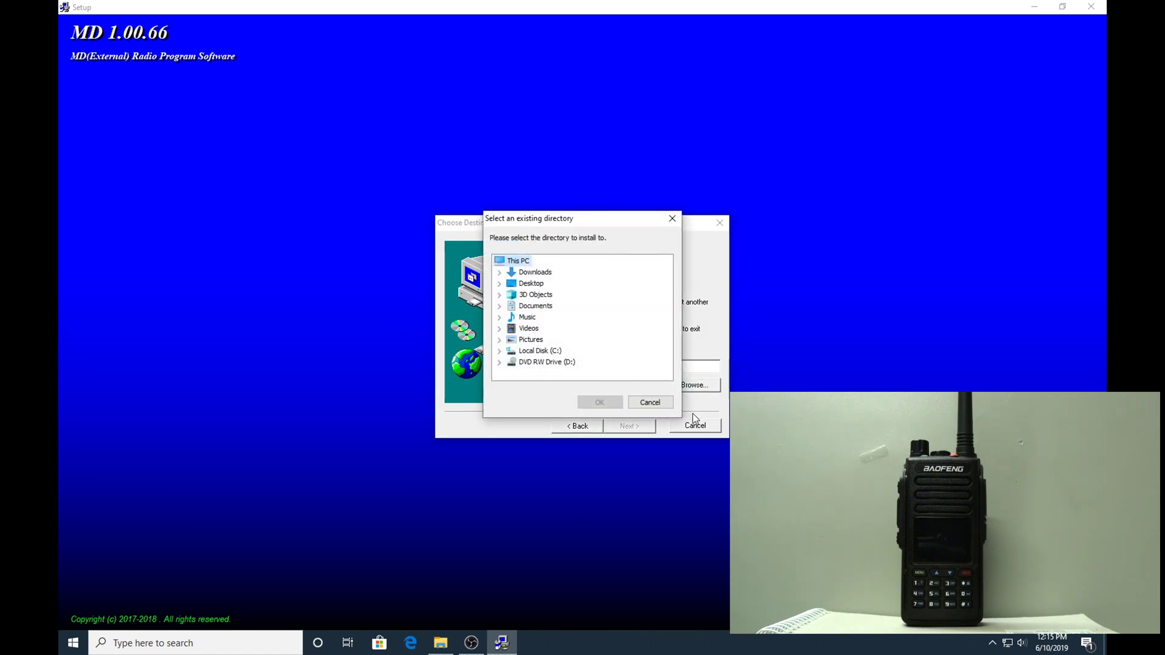
{"action": "left_click", "coordinate": [510, 351]}
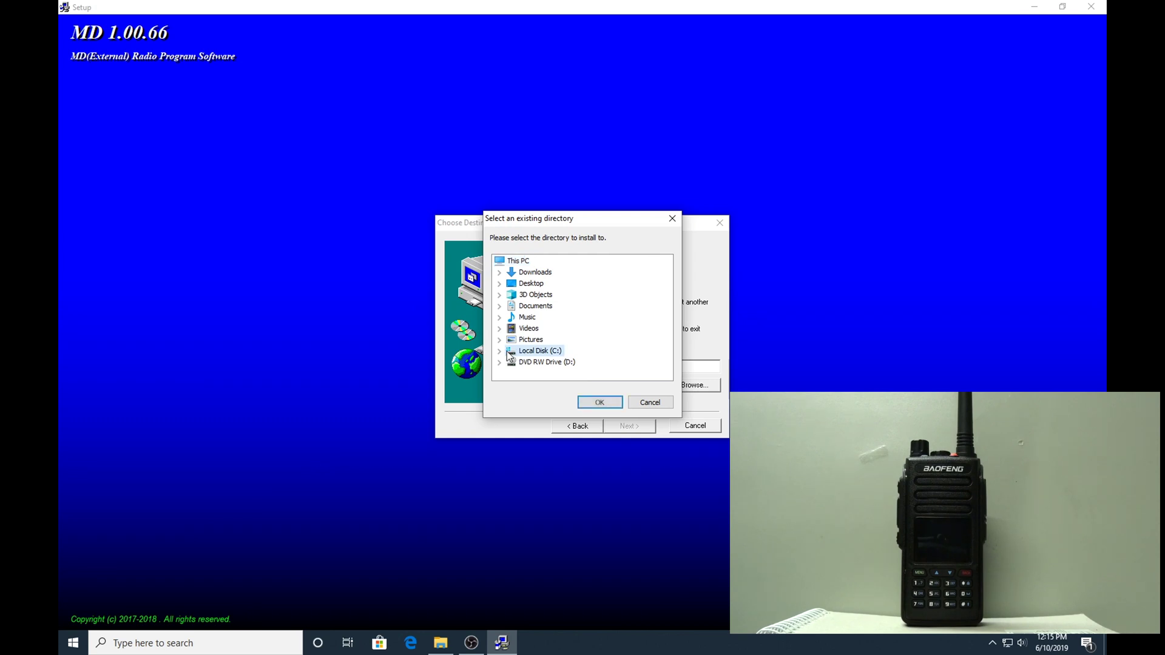
{"action": "left_click", "coordinate": [501, 351]}
{"action": "left_click", "coordinate": [528, 296]}
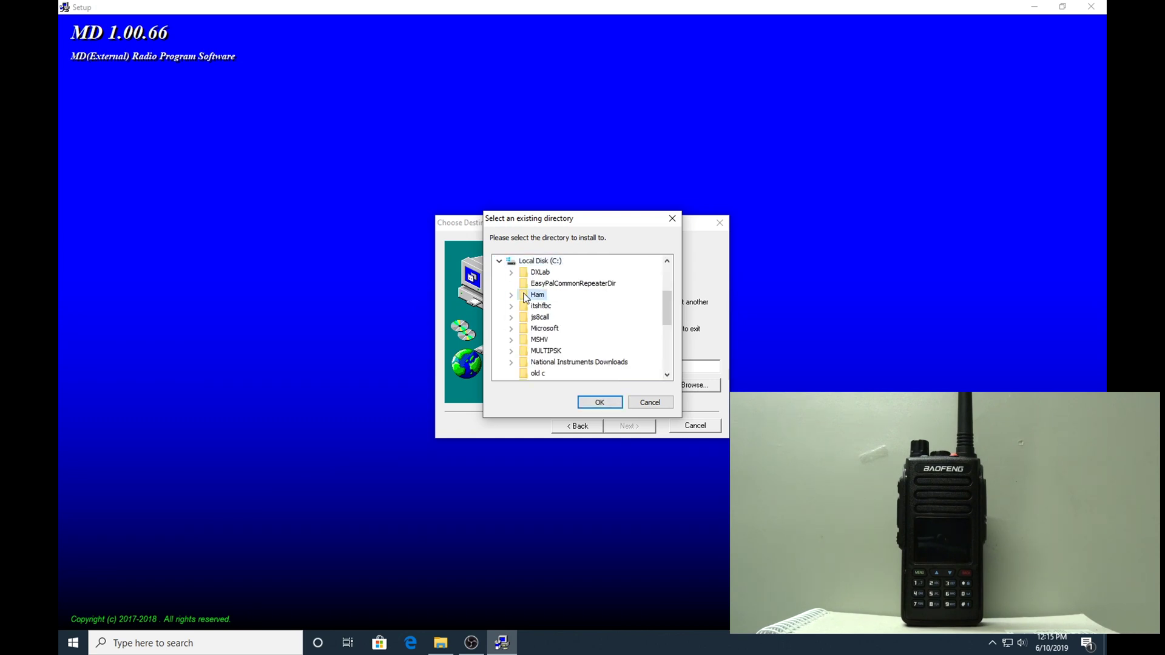
{"action": "left_click", "coordinate": [599, 403]}
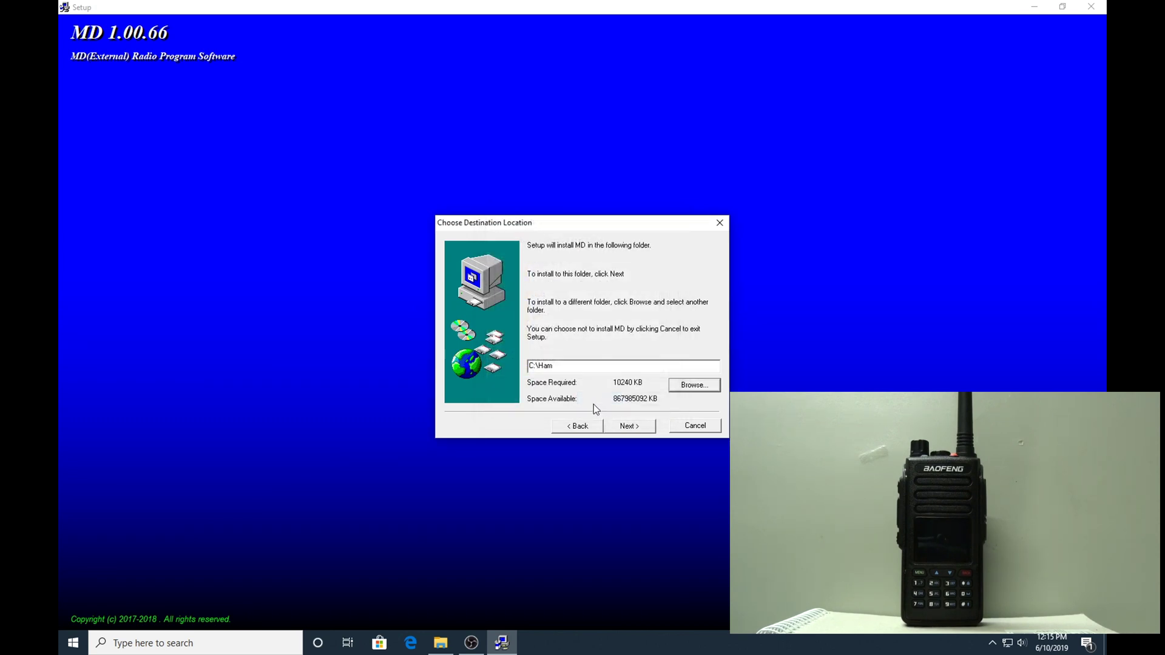
Continue through the remaining setup pages so the files copy into C:\Ham
{"action": "left_click", "coordinate": [635, 433]}
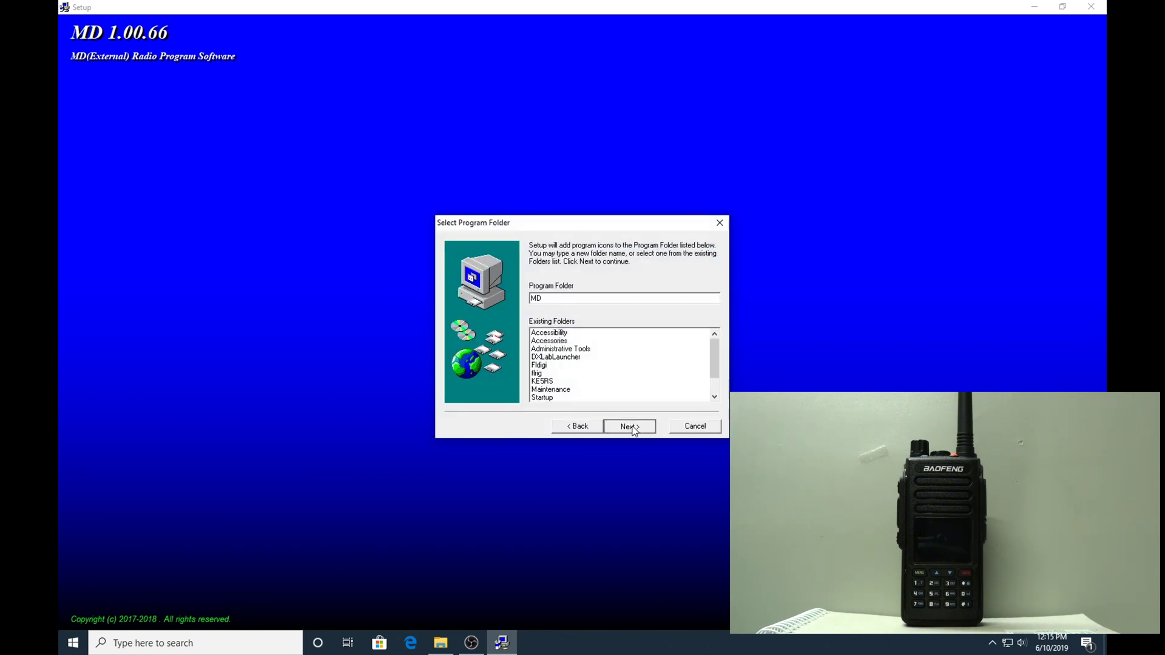
{"action": "left_click", "coordinate": [634, 429]}
{"action": "left_click", "coordinate": [634, 429]}
{"action": "left_click", "coordinate": [634, 430]}
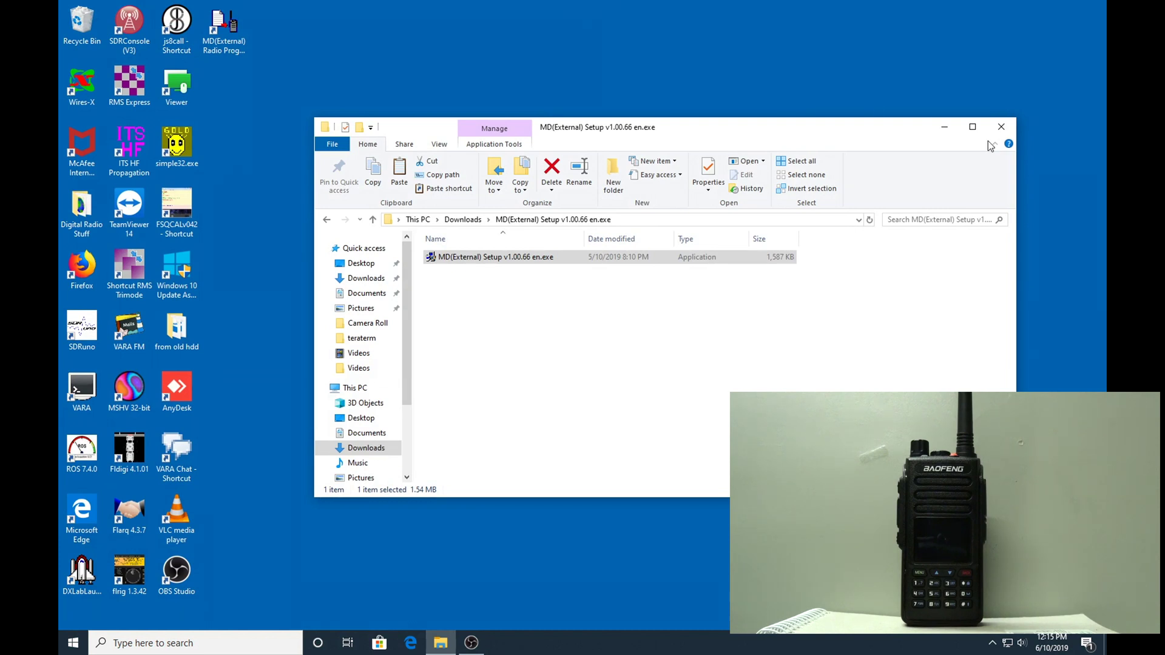
Close the installer folder, launch MD(External) Radio Program from the desktop, and start reading the radio
{"action": "left_click", "coordinate": [1001, 127]}
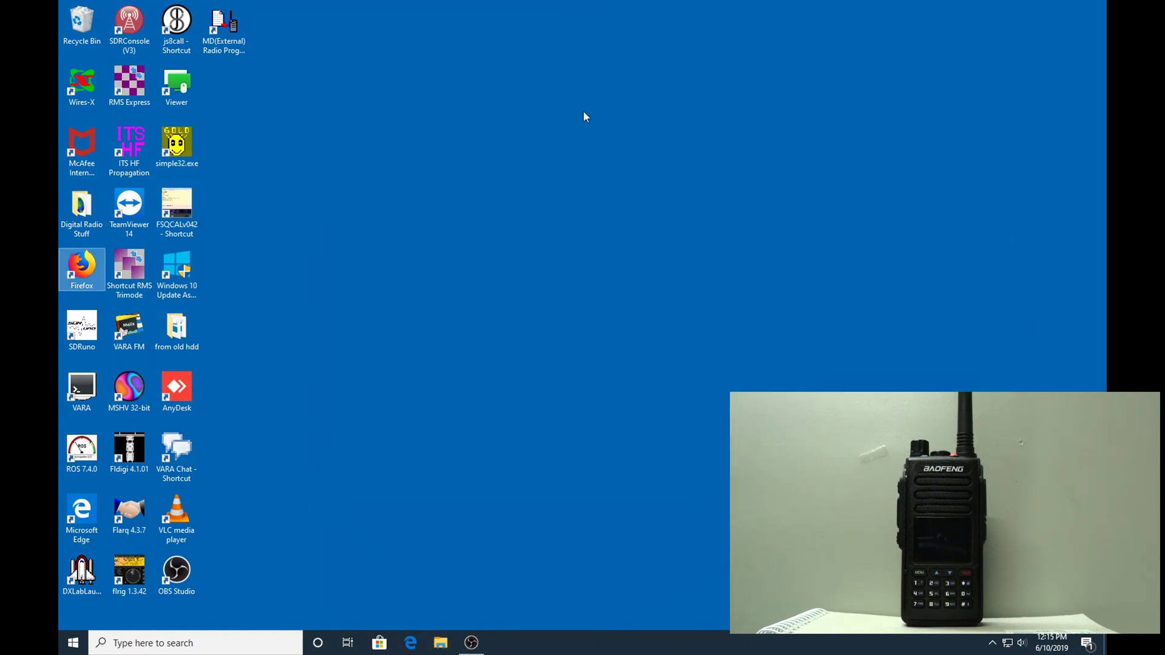
{"action": "double_click", "coordinate": [224, 29]}
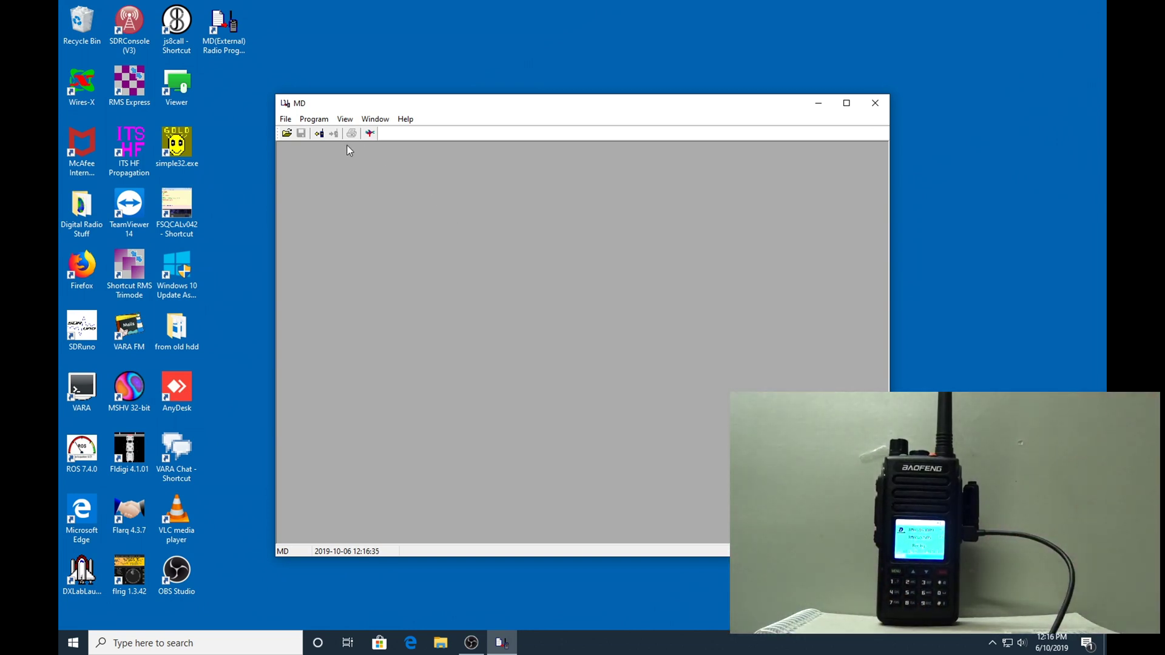
{"action": "left_click", "coordinate": [319, 133]}
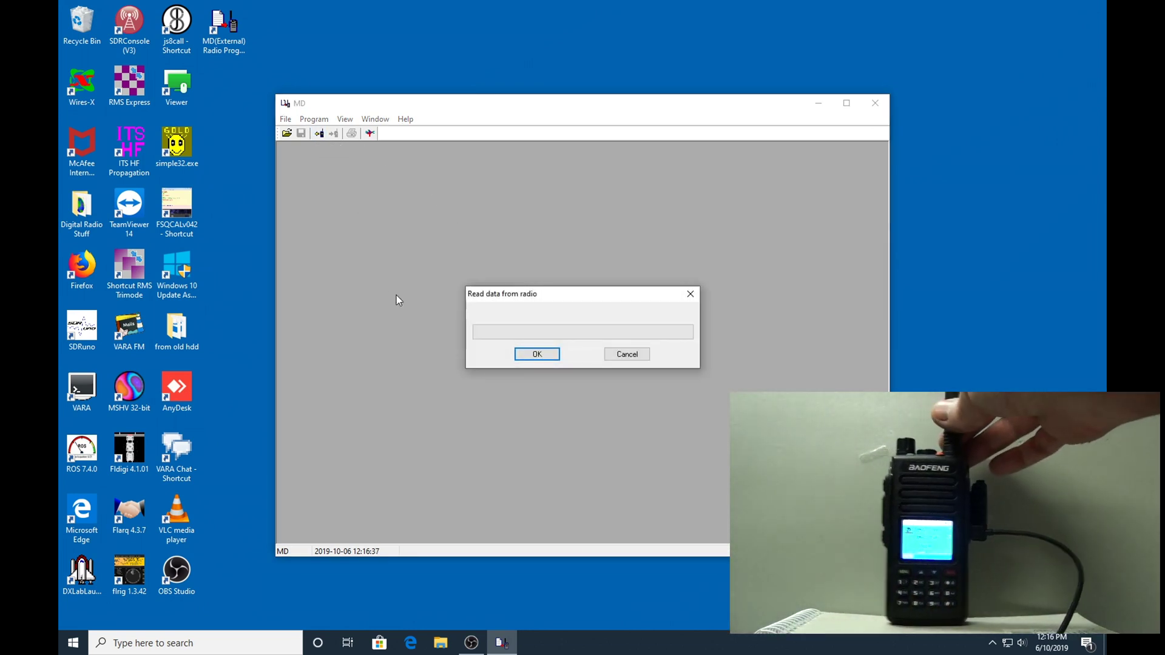
Confirm the read so the DM-1702 codeplug and its radio information load
{"action": "left_click", "coordinate": [537, 354]}
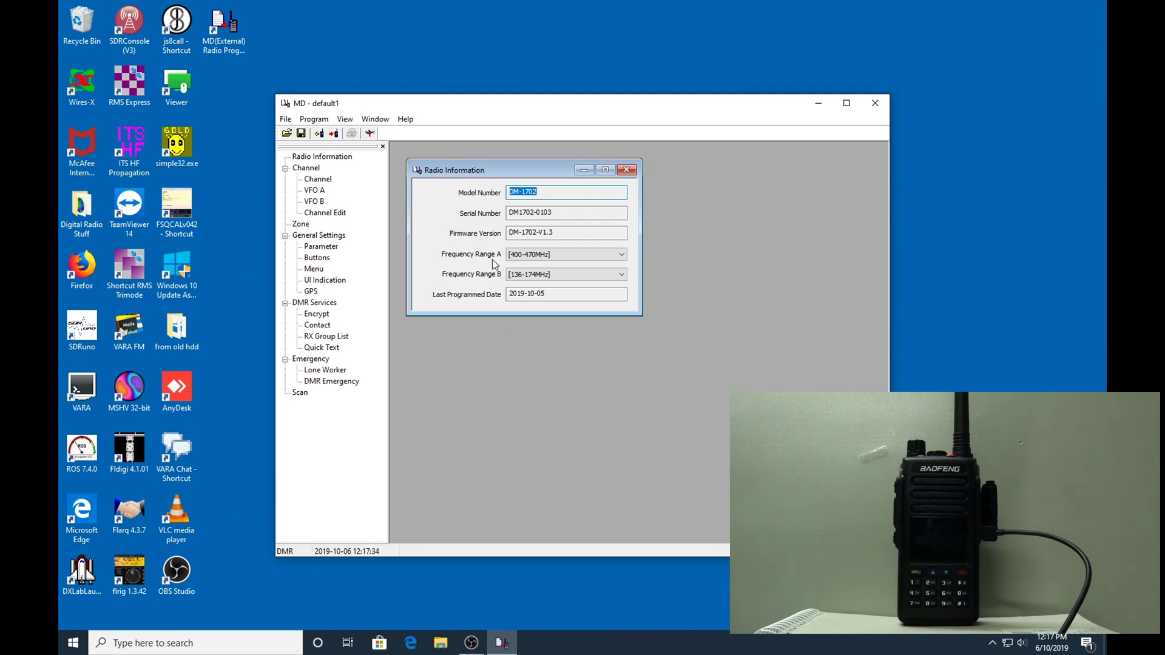
Maximize the program window and dismiss the Radio Information window
{"action": "left_click", "coordinate": [846, 102]}
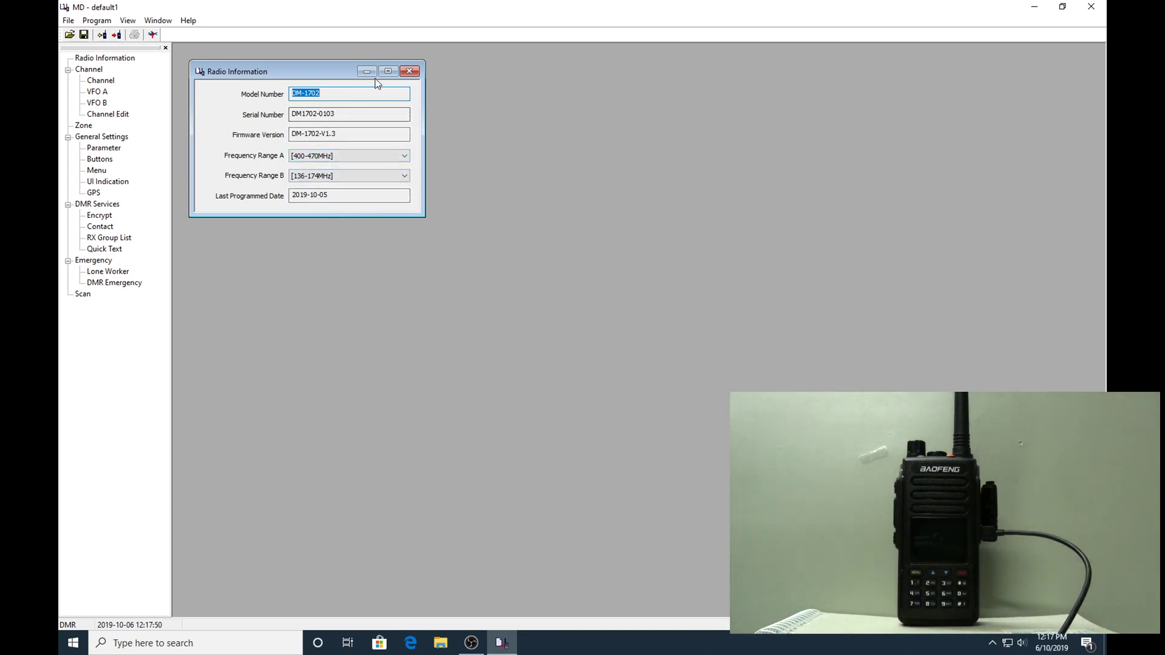
{"action": "left_click", "coordinate": [410, 71]}
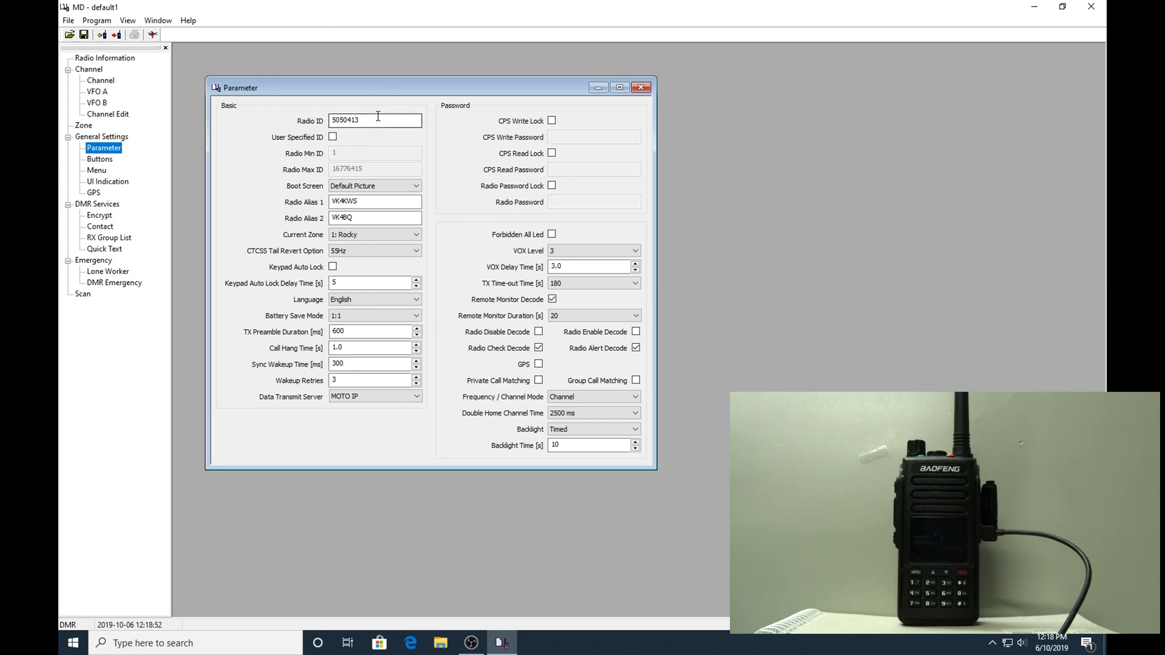
Select the Radio ID value to inspect it, then close the Parameter page
{"action": "left_click", "coordinate": [373, 118]}
{"action": "double_click", "coordinate": [370, 120]}
{"action": "left_click", "coordinate": [380, 119]}
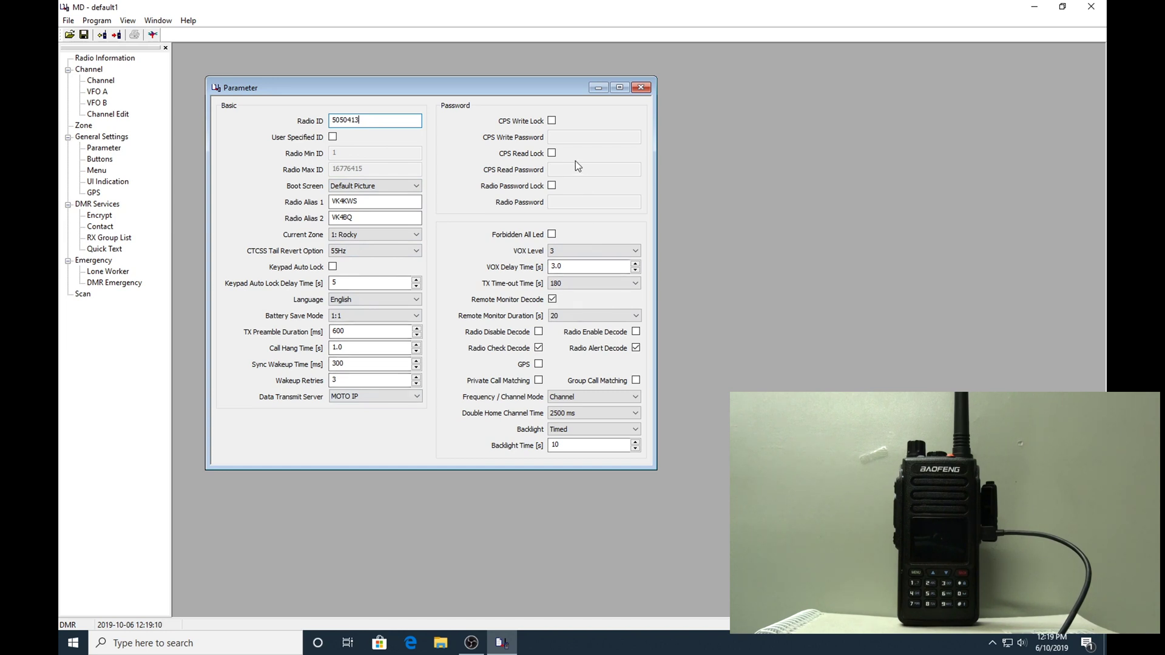
{"action": "left_click", "coordinate": [641, 87]}
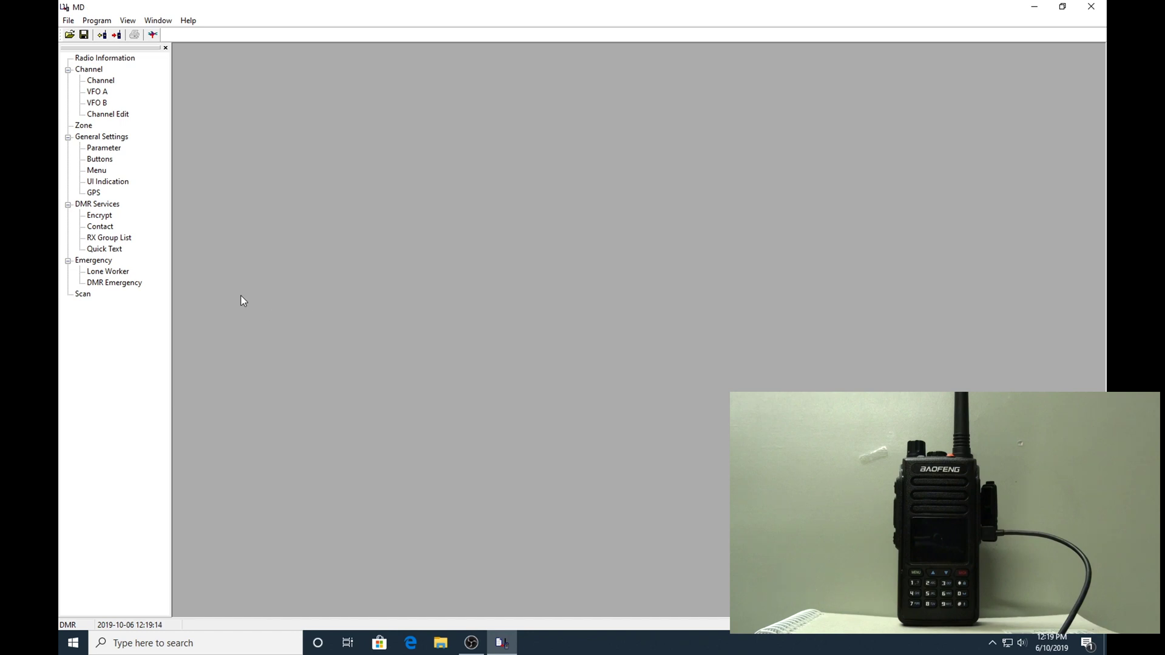
{"action": "double_click", "coordinate": [108, 228]}
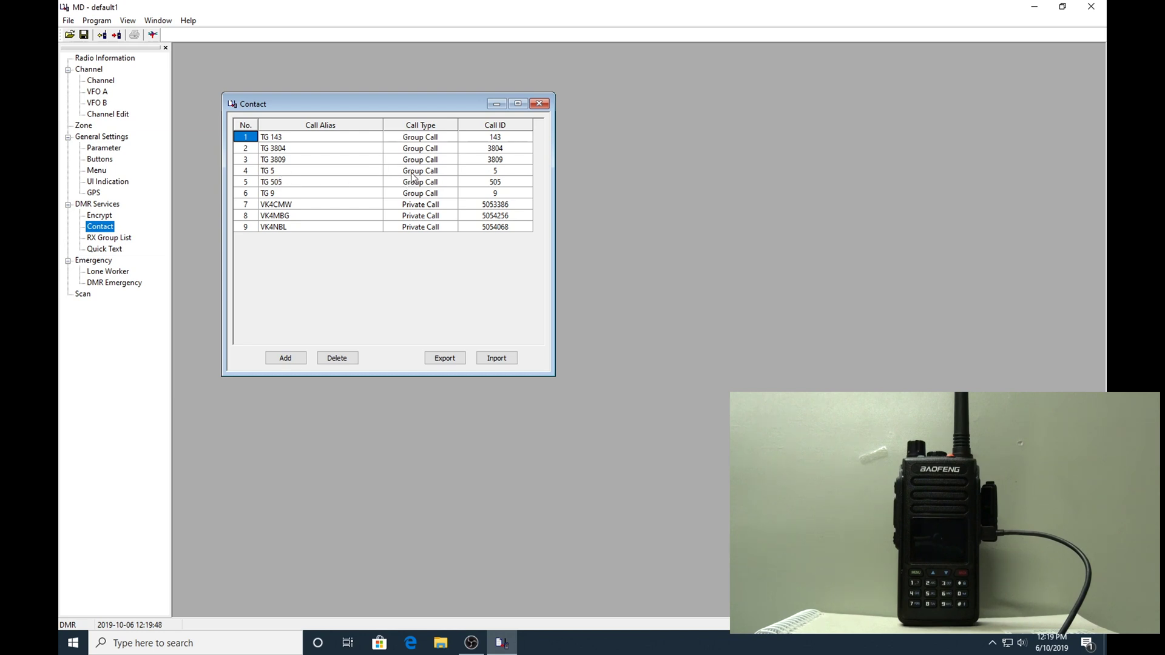
{"action": "left_click", "coordinate": [456, 172]}
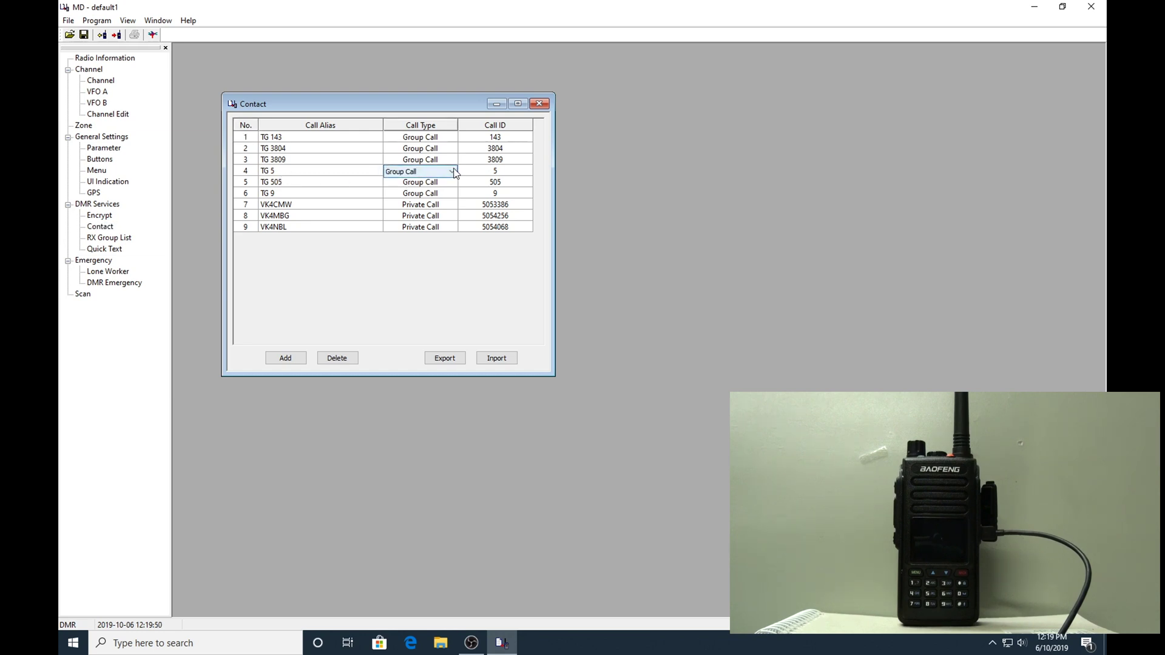
{"action": "left_click", "coordinate": [454, 172]}
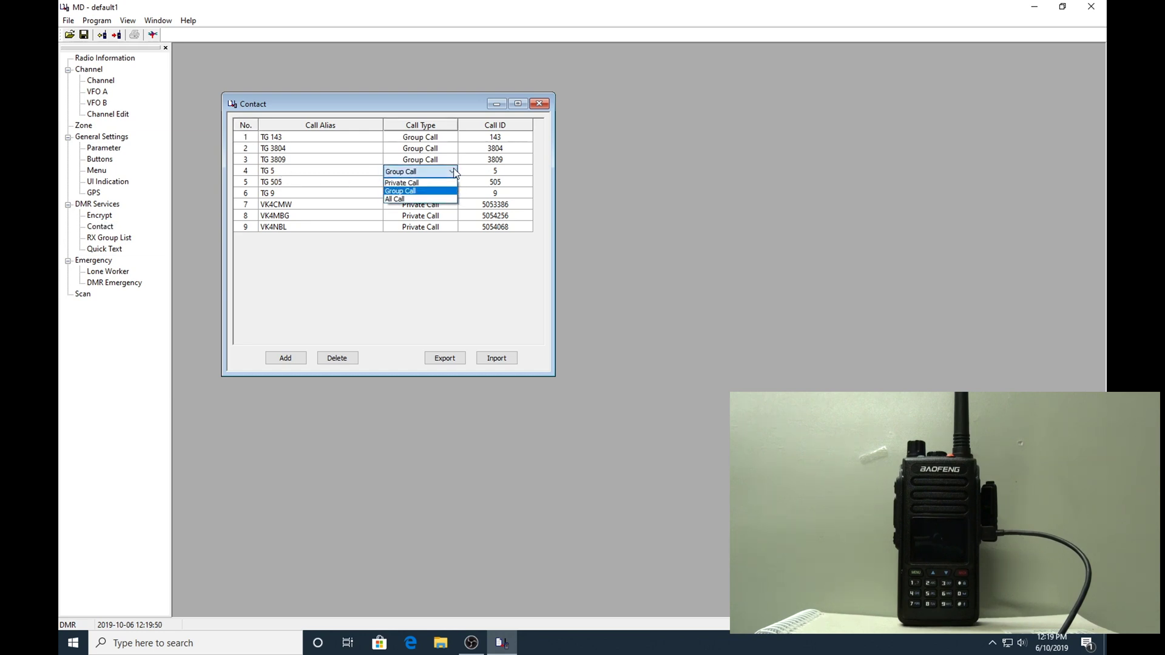
{"action": "left_click", "coordinate": [419, 174]}
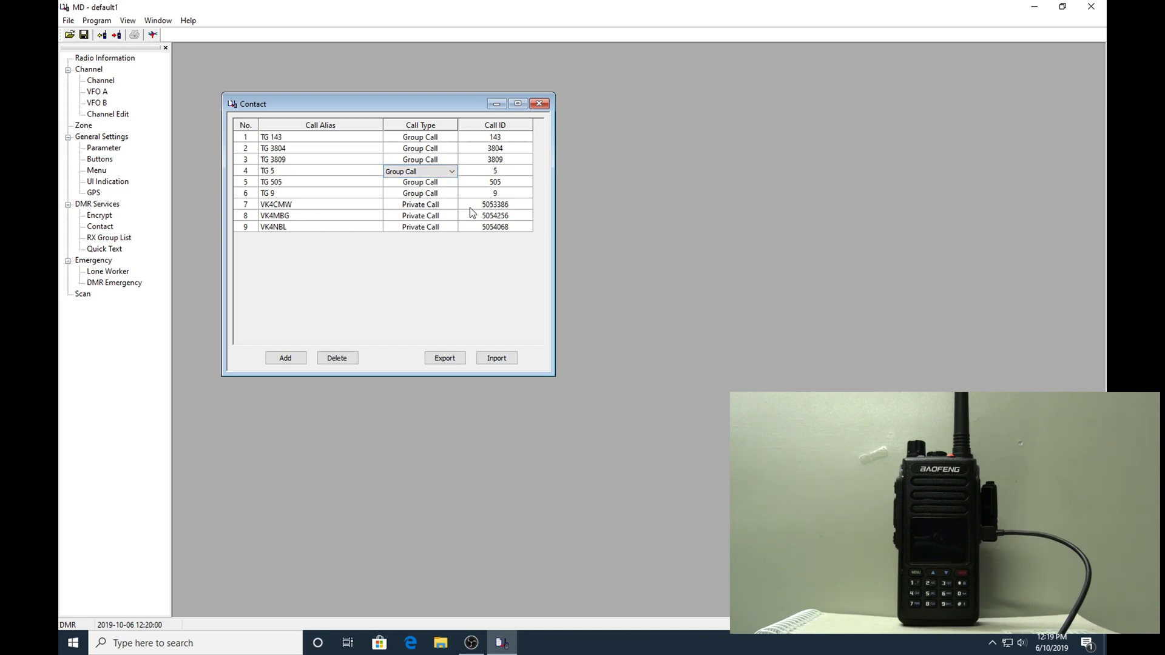
{"action": "left_click", "coordinate": [438, 175]}
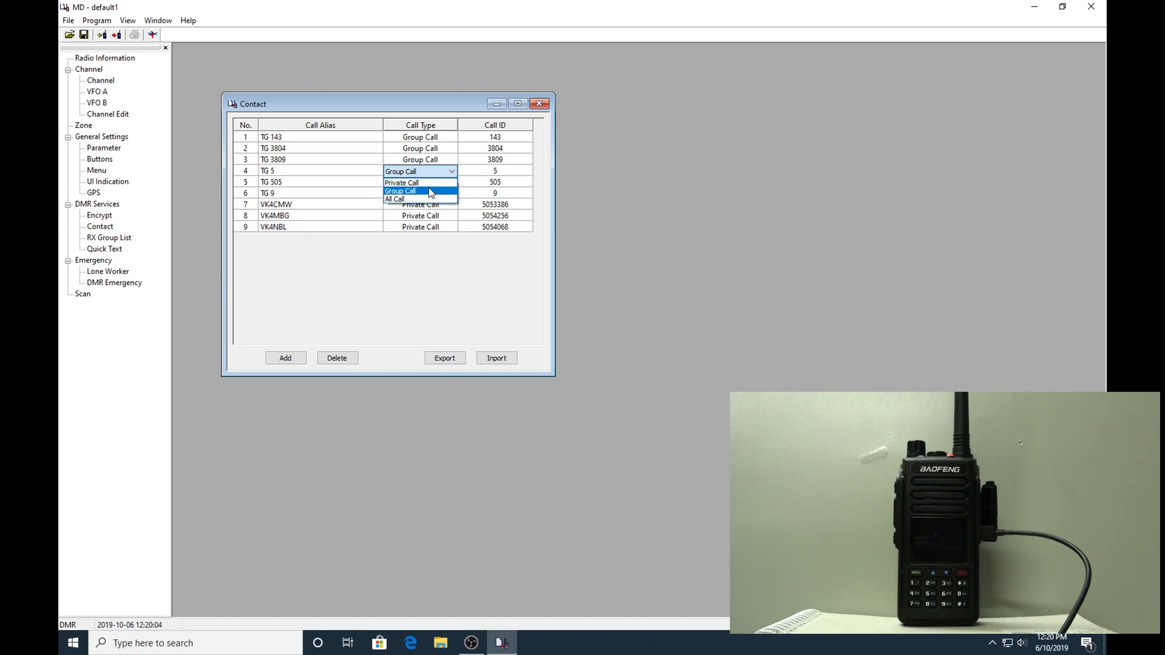
{"action": "left_click", "coordinate": [430, 192]}
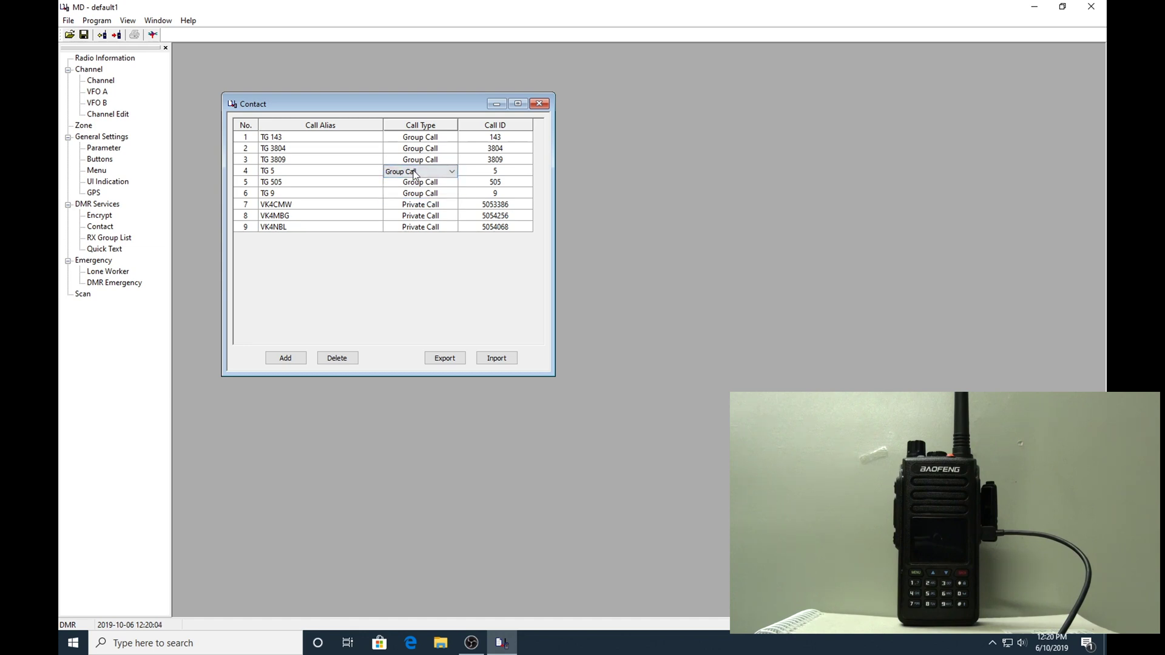
{"action": "left_click", "coordinate": [509, 173]}
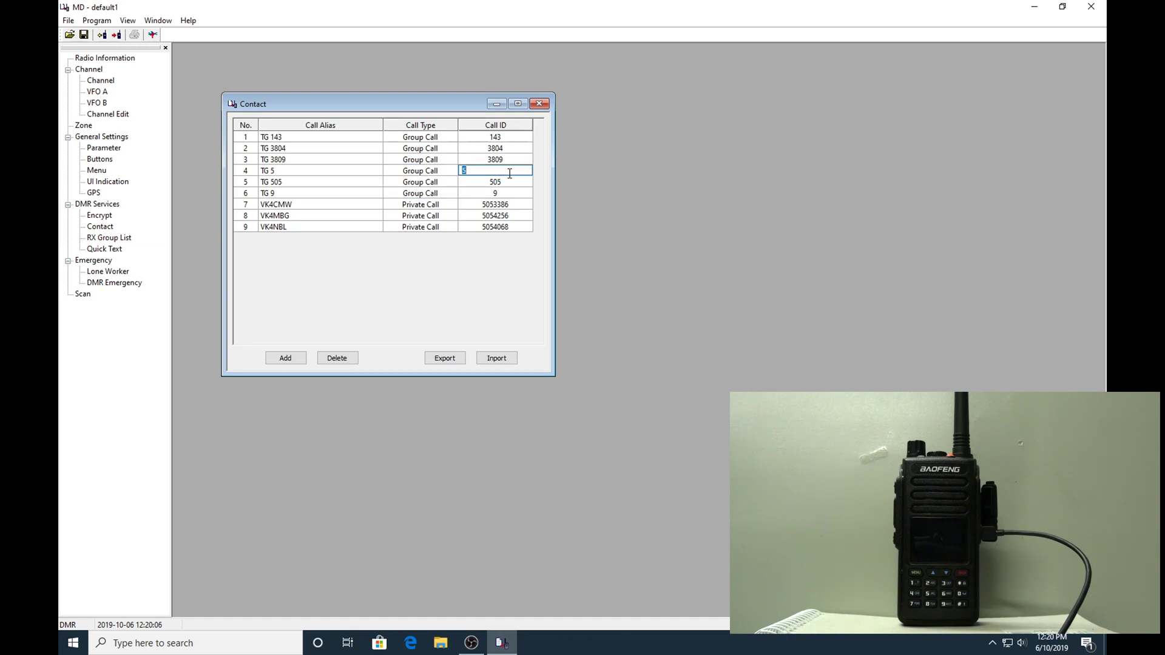
{"action": "left_click", "coordinate": [475, 171]}
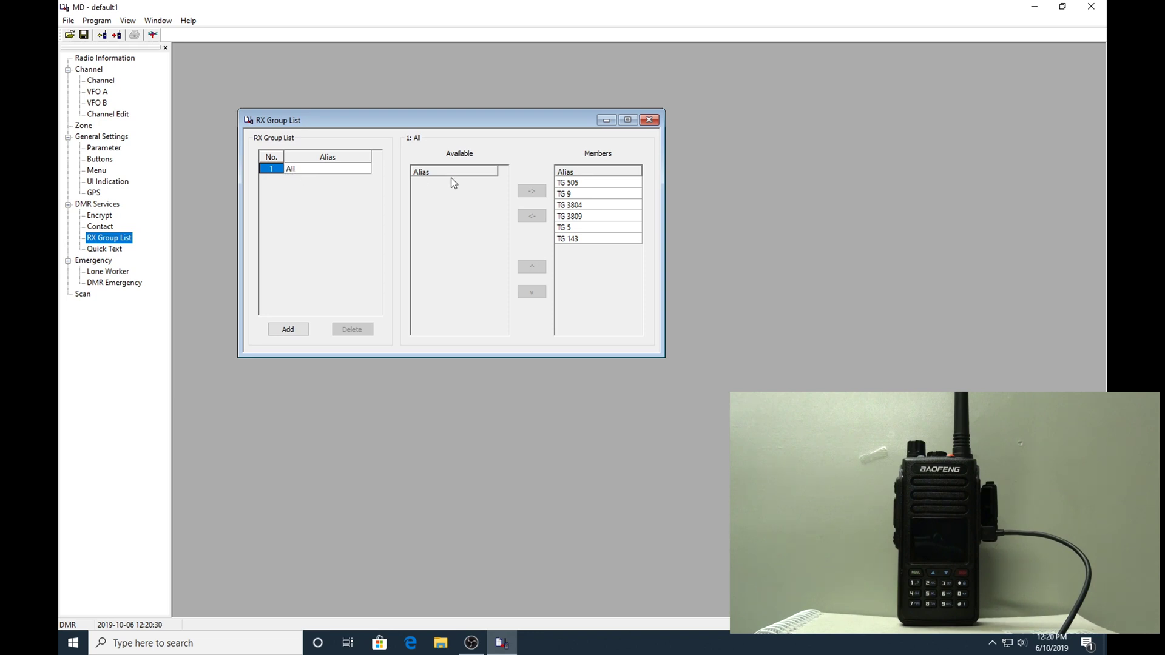
Remove TG 505 from the All group's members and re-add it so it sits last
{"action": "left_click", "coordinate": [581, 183]}
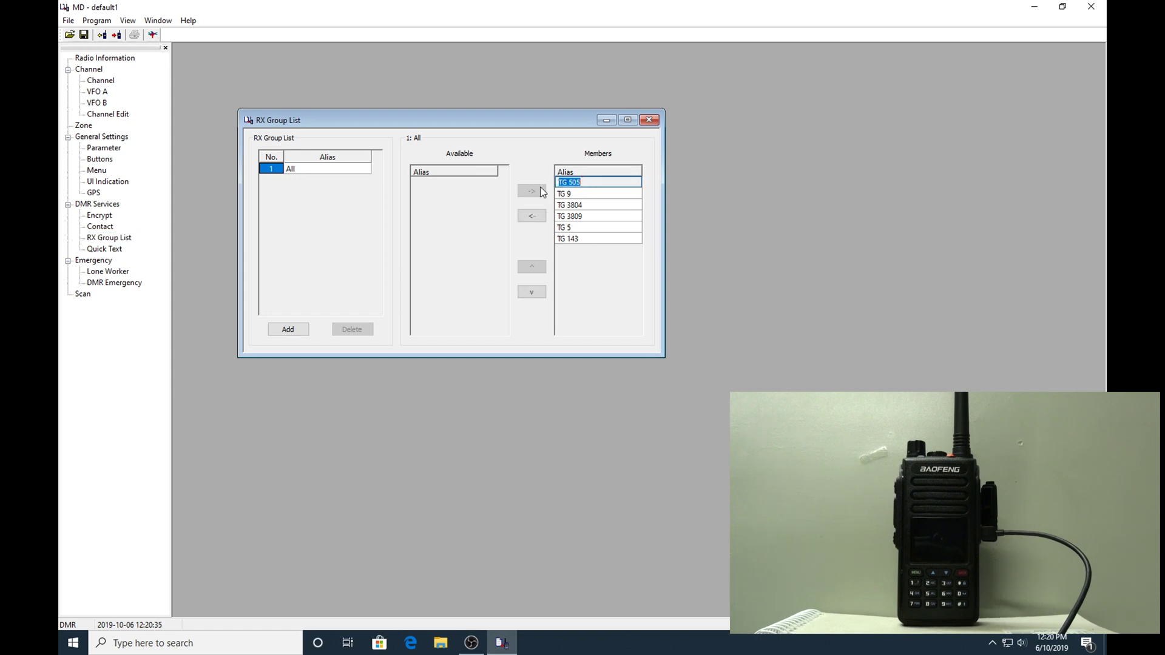
{"action": "left_click", "coordinate": [532, 216]}
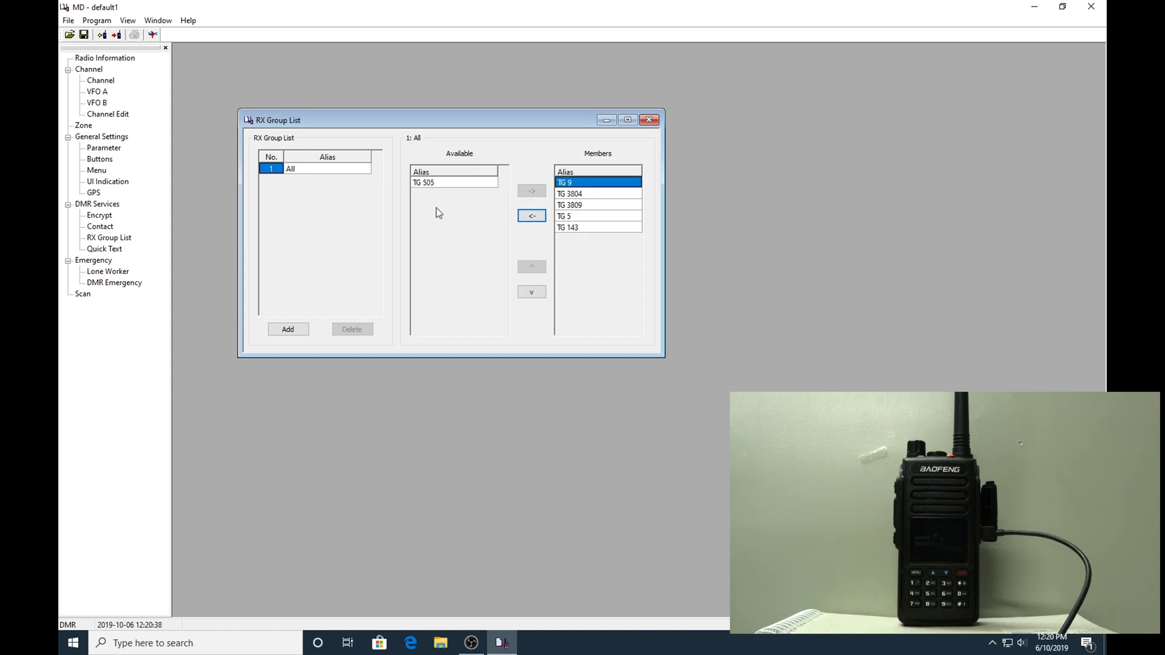
{"action": "left_click", "coordinate": [440, 185]}
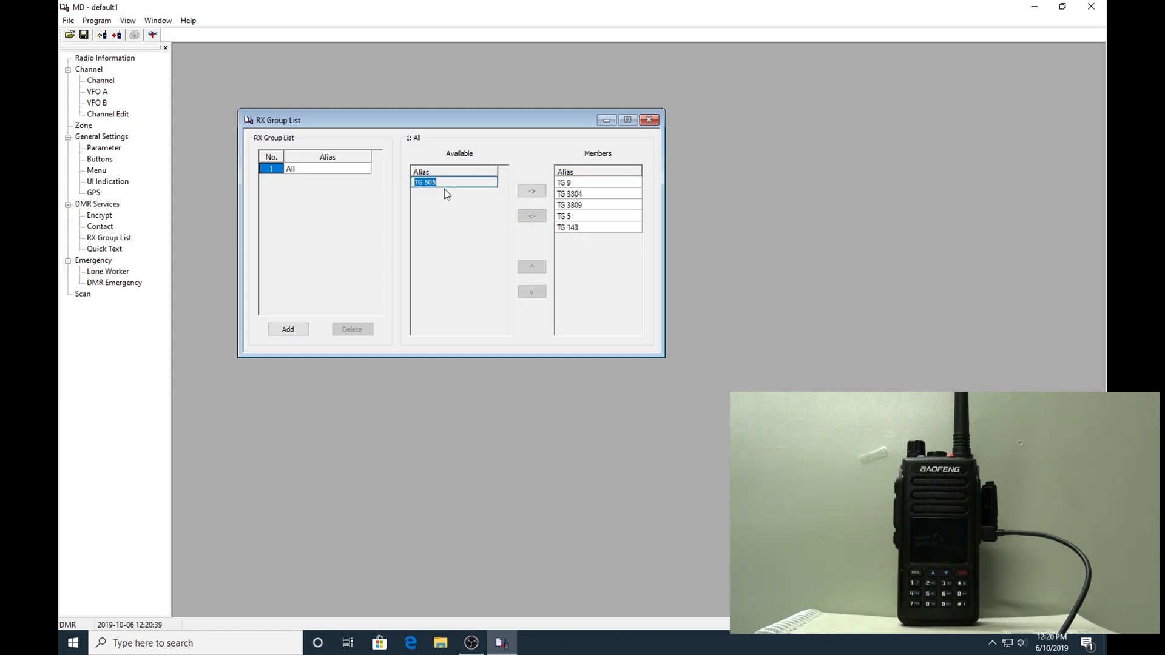
{"action": "left_click", "coordinate": [534, 191]}
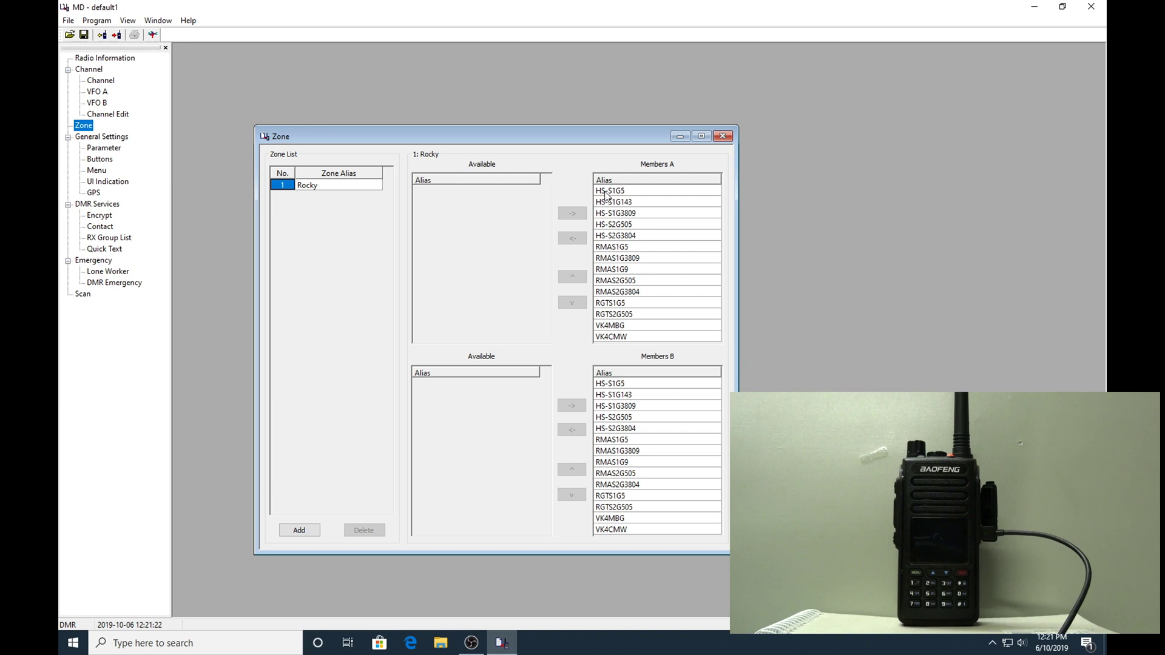
Look over the Members A channel list of zone Rocky
{"action": "left_click", "coordinate": [632, 334]}
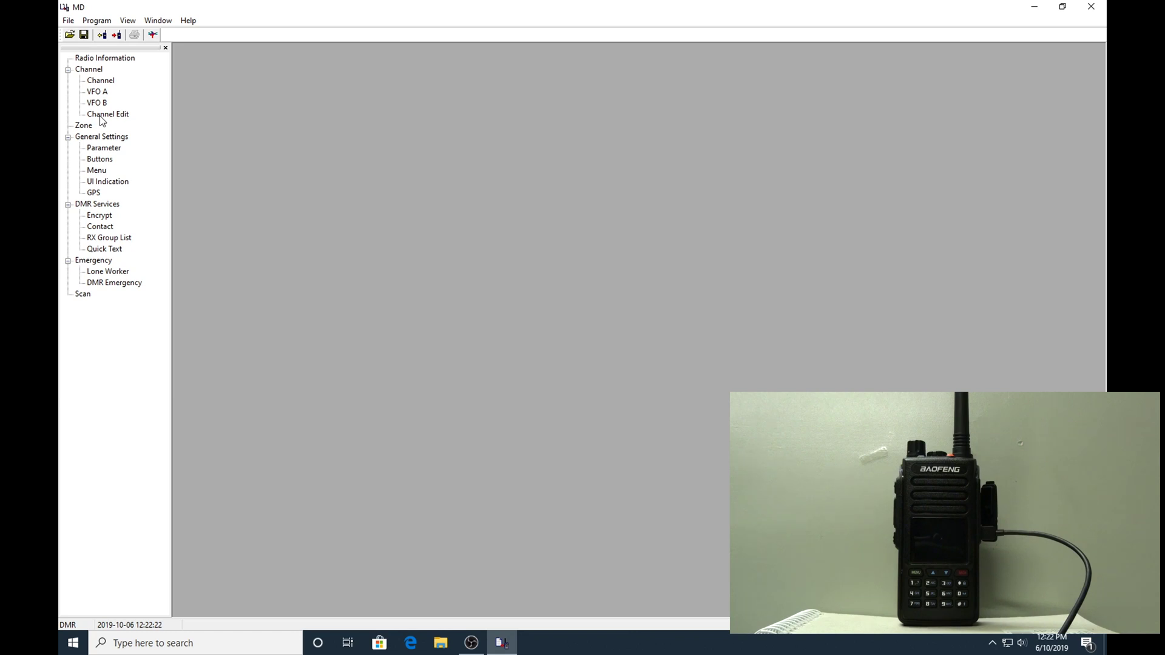
Open Channel Edit and select channel 6: RMAS1G5
{"action": "double_click", "coordinate": [101, 116]}
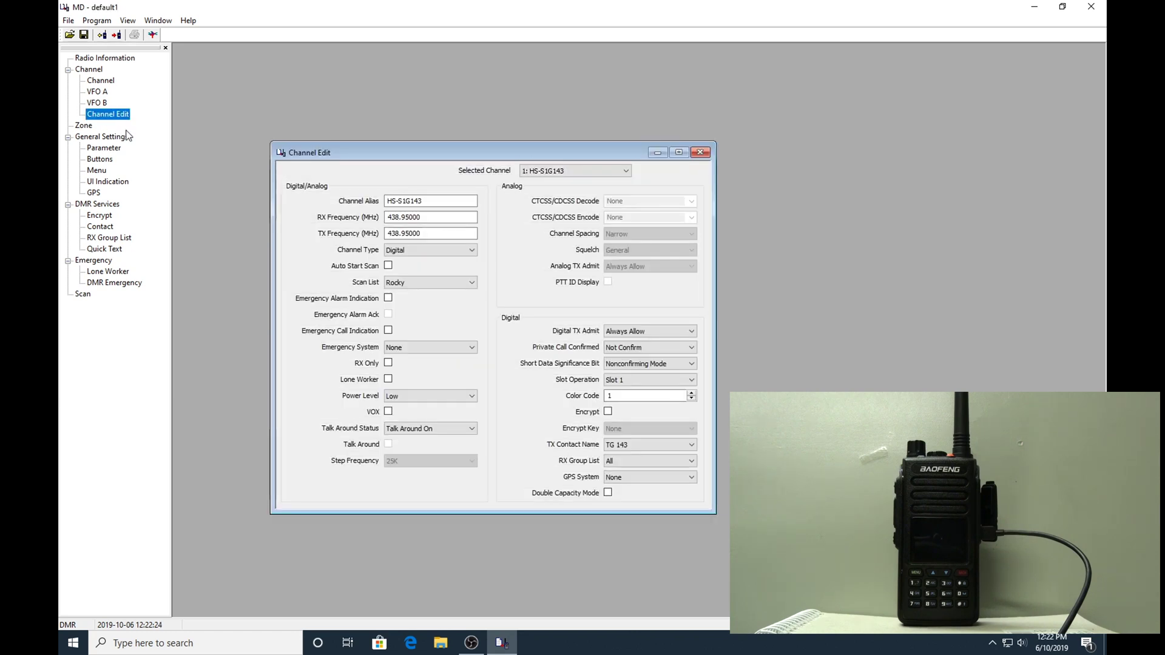
{"action": "left_click", "coordinate": [627, 172]}
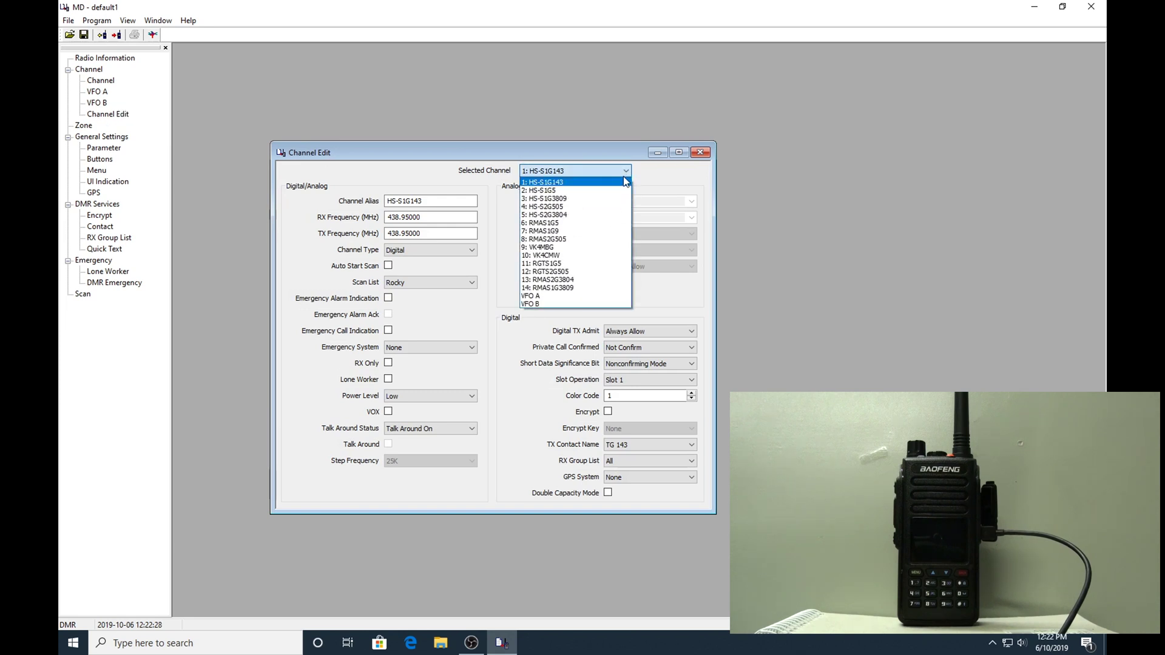
{"action": "left_click", "coordinate": [553, 223]}
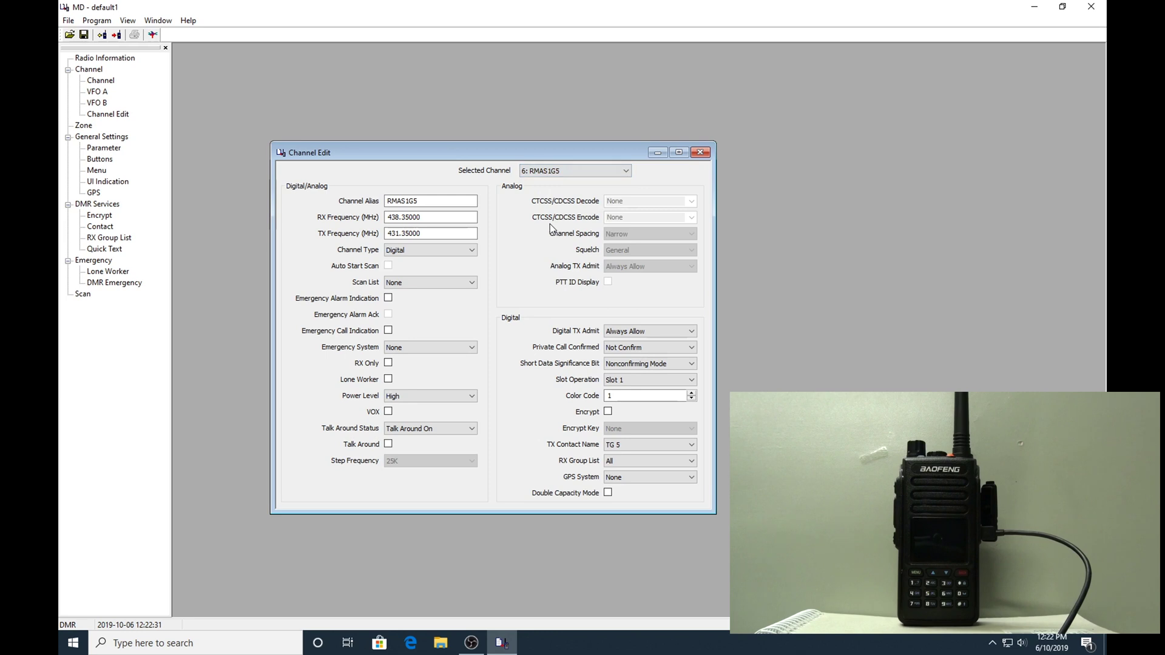
Inspect the RMAS1G5 channel alias and its 438.35000 receive frequency fields
{"action": "left_click", "coordinate": [418, 205]}
{"action": "left_click", "coordinate": [413, 203]}
{"action": "left_click", "coordinate": [405, 213]}
{"action": "left_click", "coordinate": [419, 203]}
{"action": "left_click", "coordinate": [413, 201]}
{"action": "left_click", "coordinate": [429, 218]}
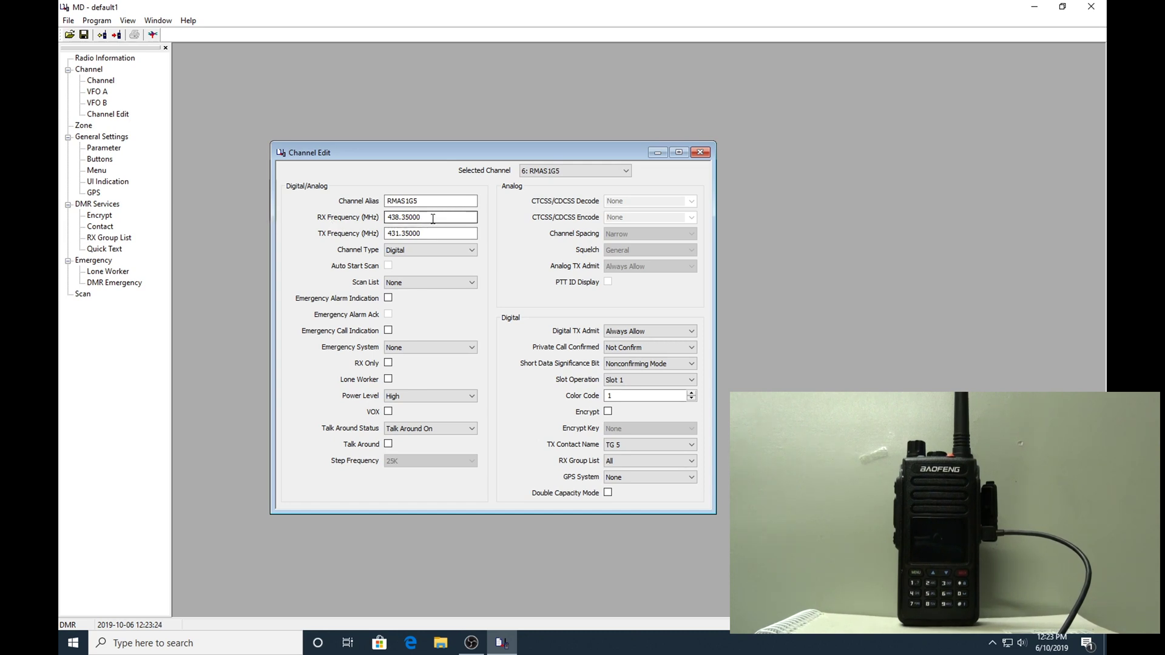
{"action": "left_click", "coordinate": [417, 233]}
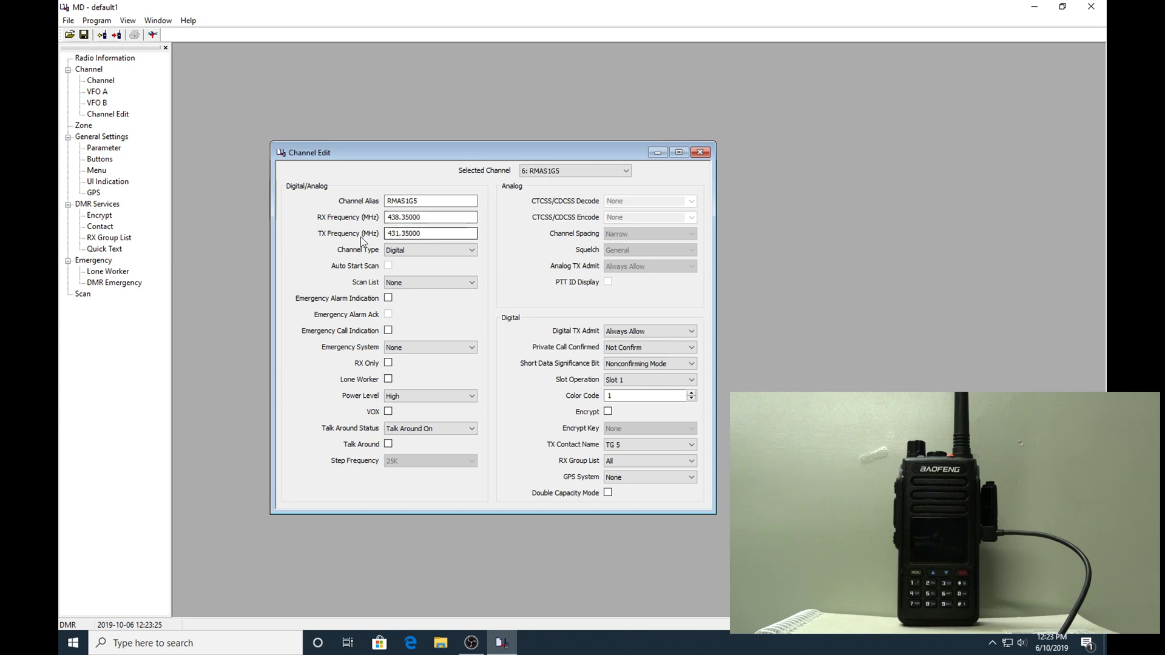
{"action": "left_click", "coordinate": [419, 219]}
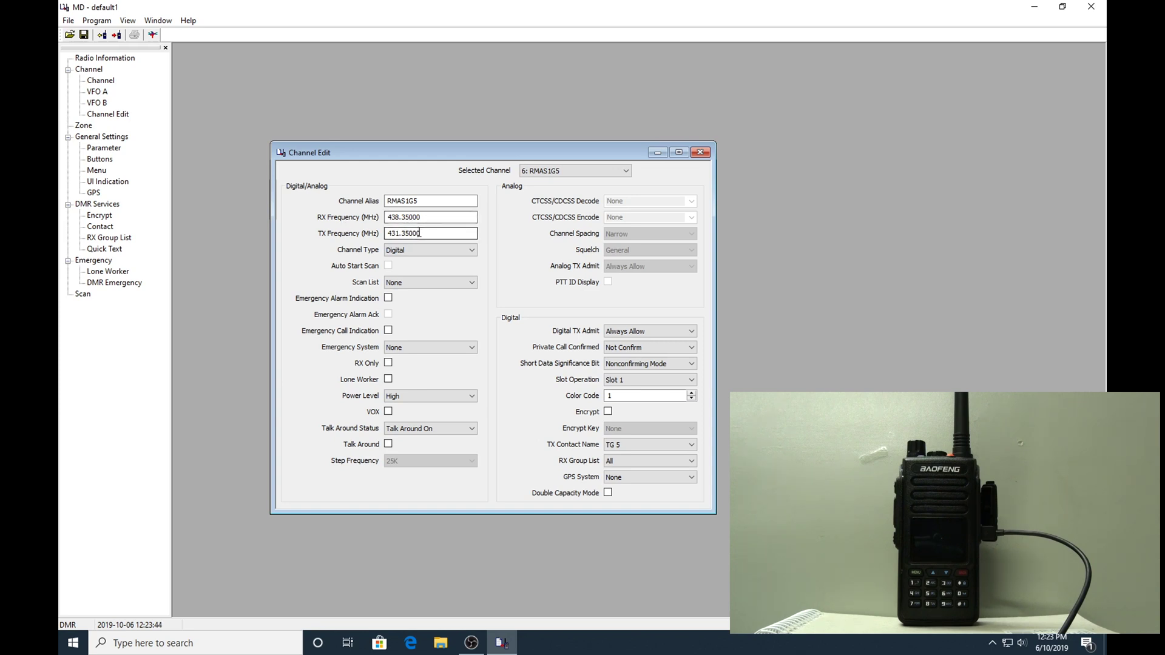
{"action": "left_click", "coordinate": [471, 252]}
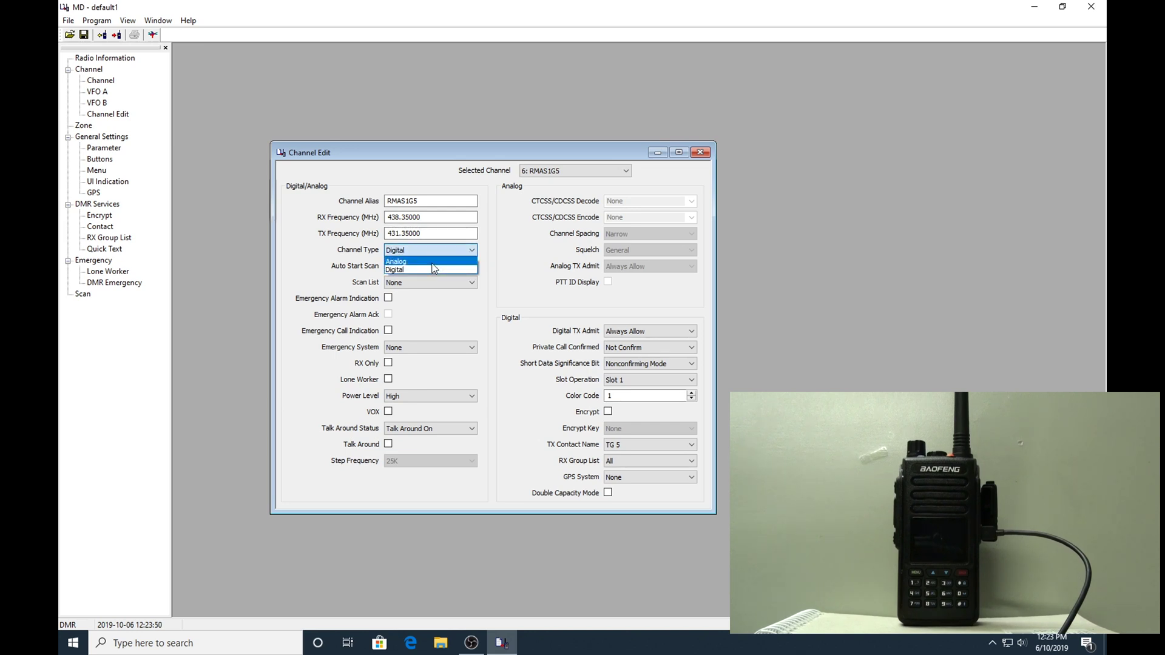
{"action": "left_click", "coordinate": [400, 269]}
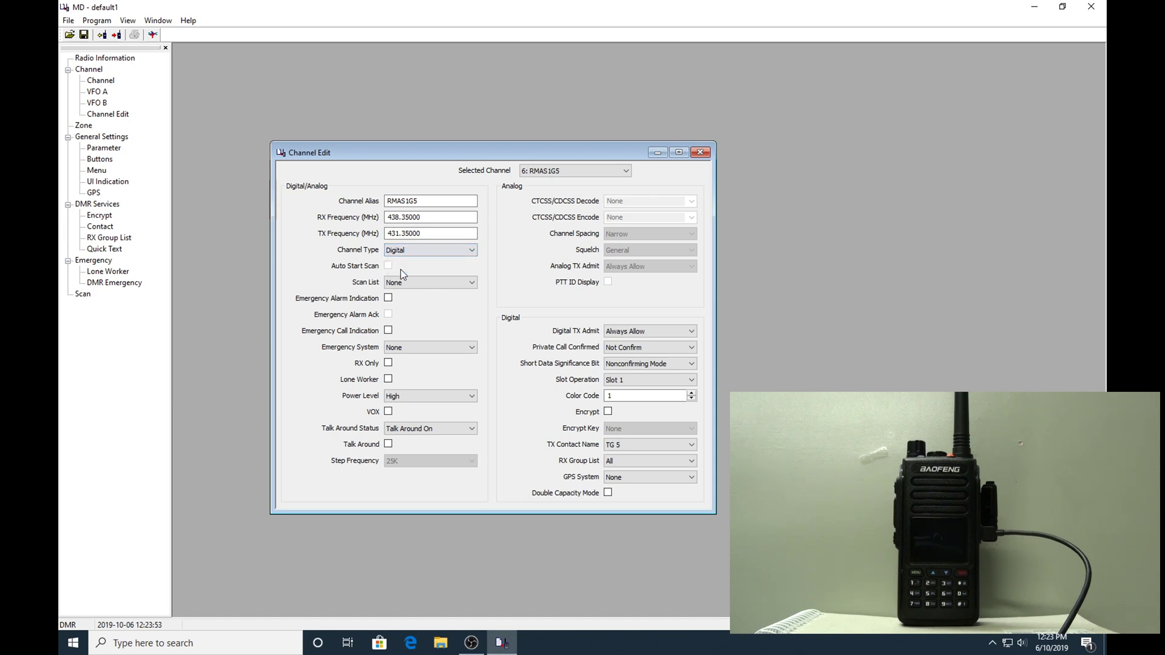
{"action": "left_click", "coordinate": [471, 395]}
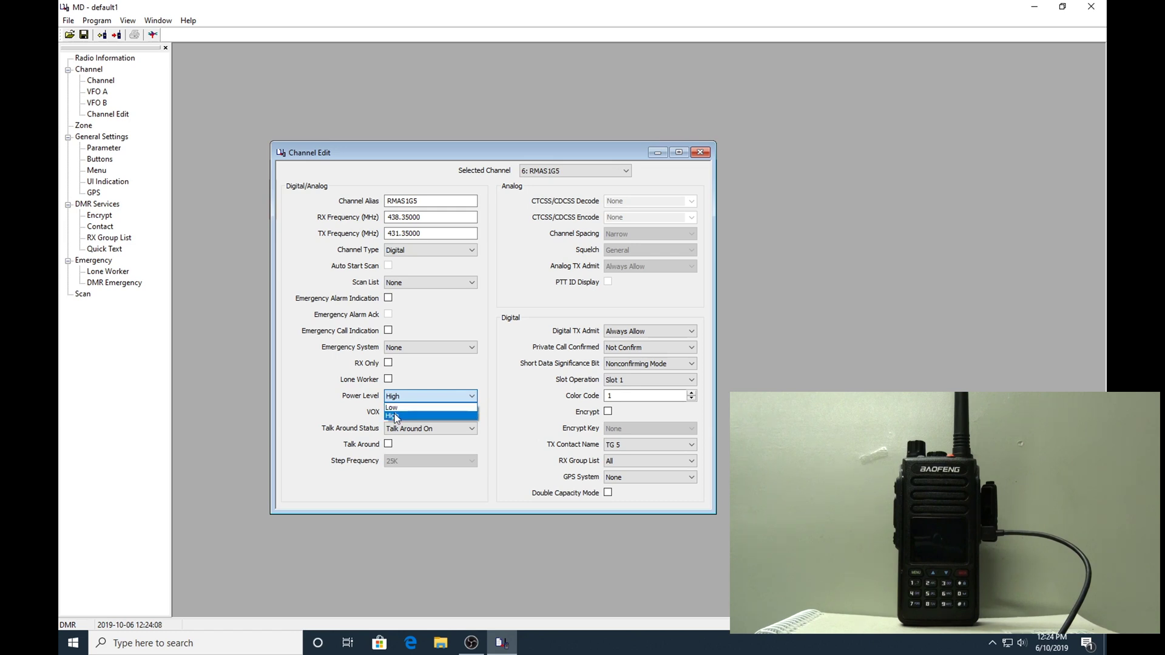
{"action": "left_click", "coordinate": [396, 419]}
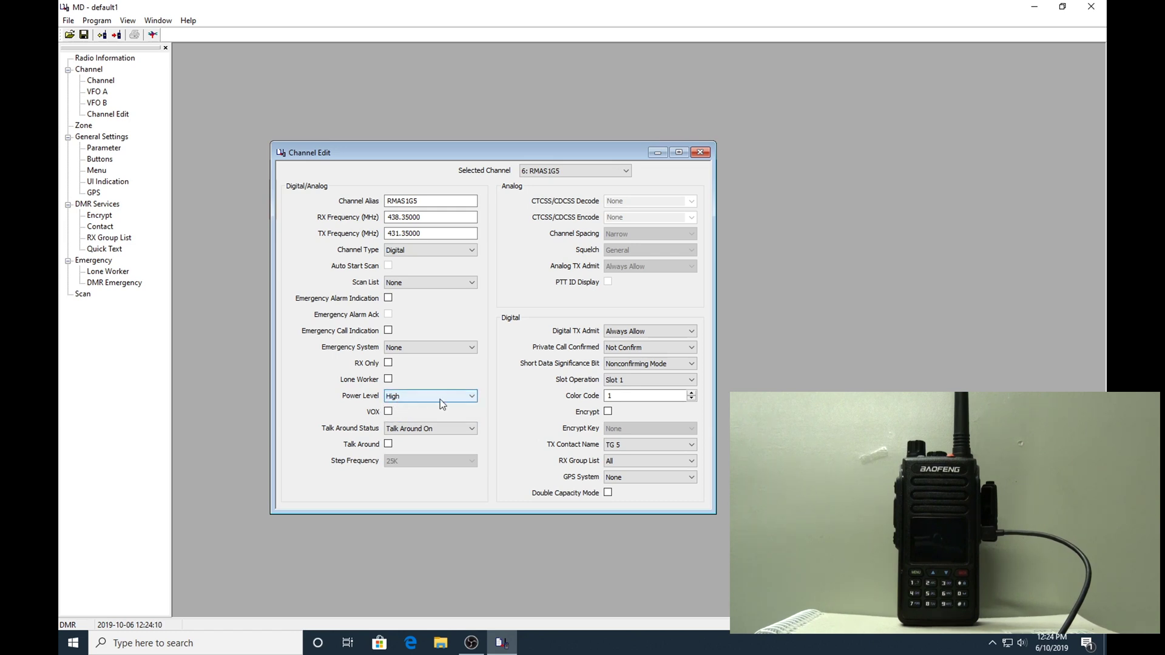
{"action": "left_click", "coordinate": [473, 399]}
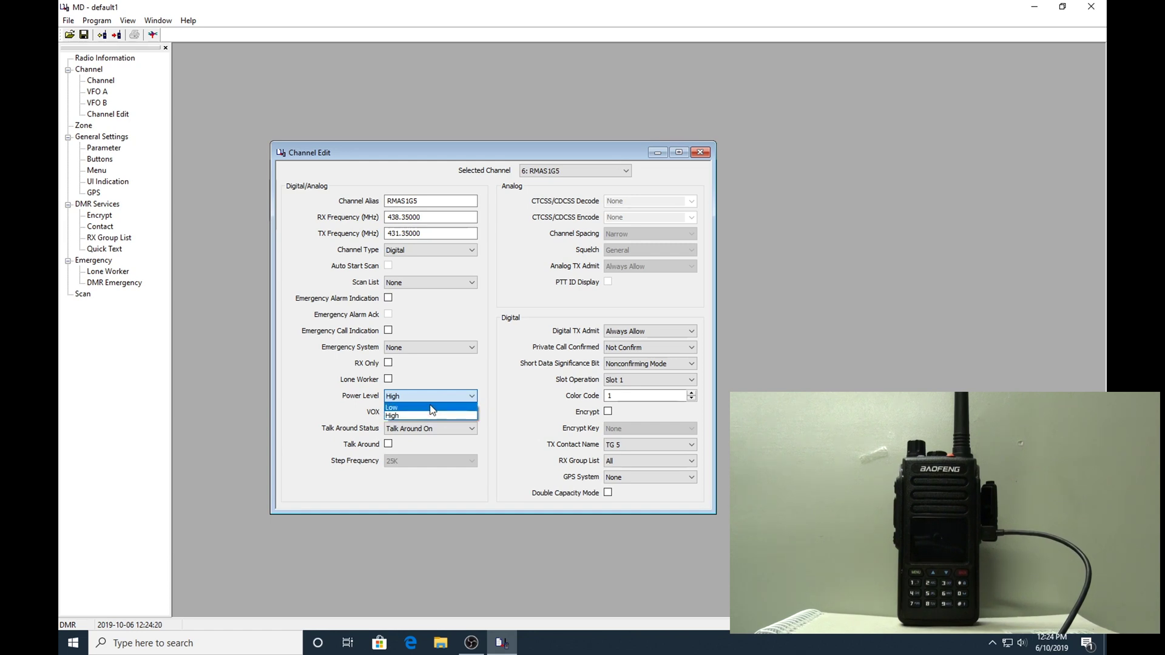
{"action": "left_click", "coordinate": [406, 398]}
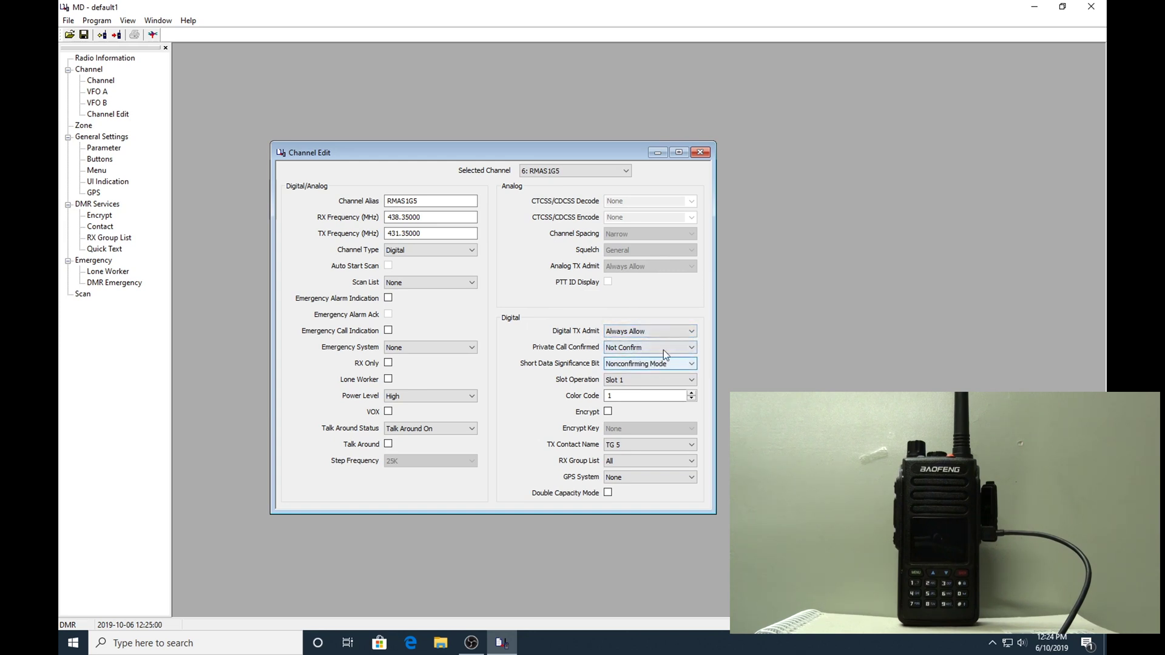
{"action": "left_click", "coordinate": [692, 381]}
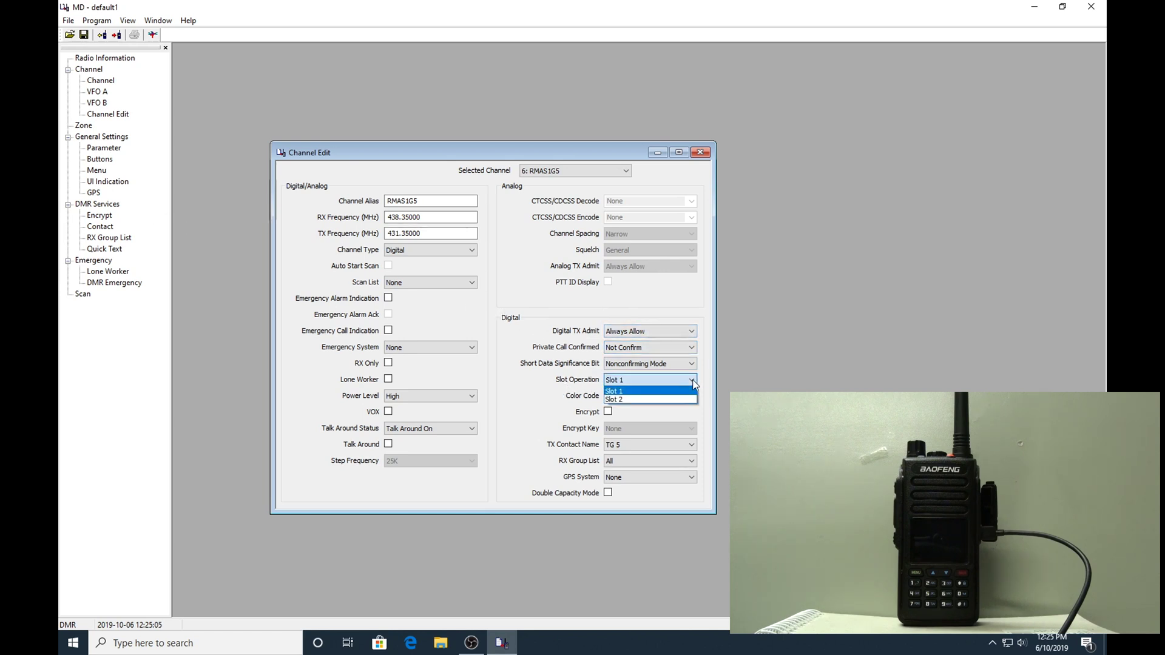
{"action": "left_click", "coordinate": [634, 392]}
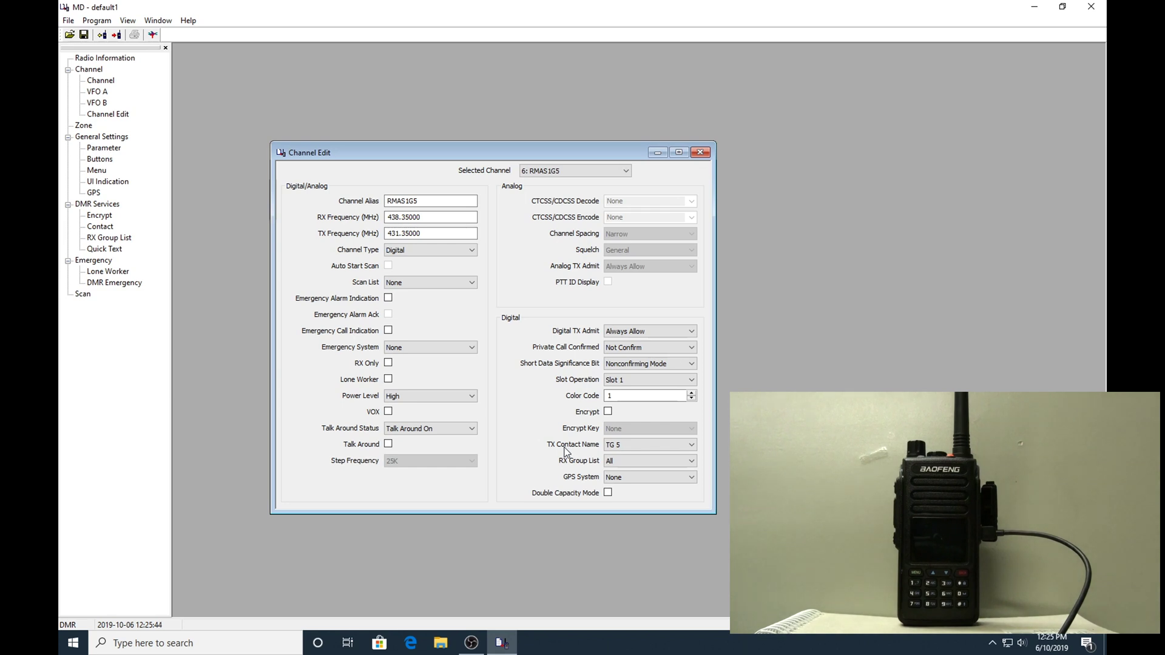
{"action": "left_click", "coordinate": [691, 445]}
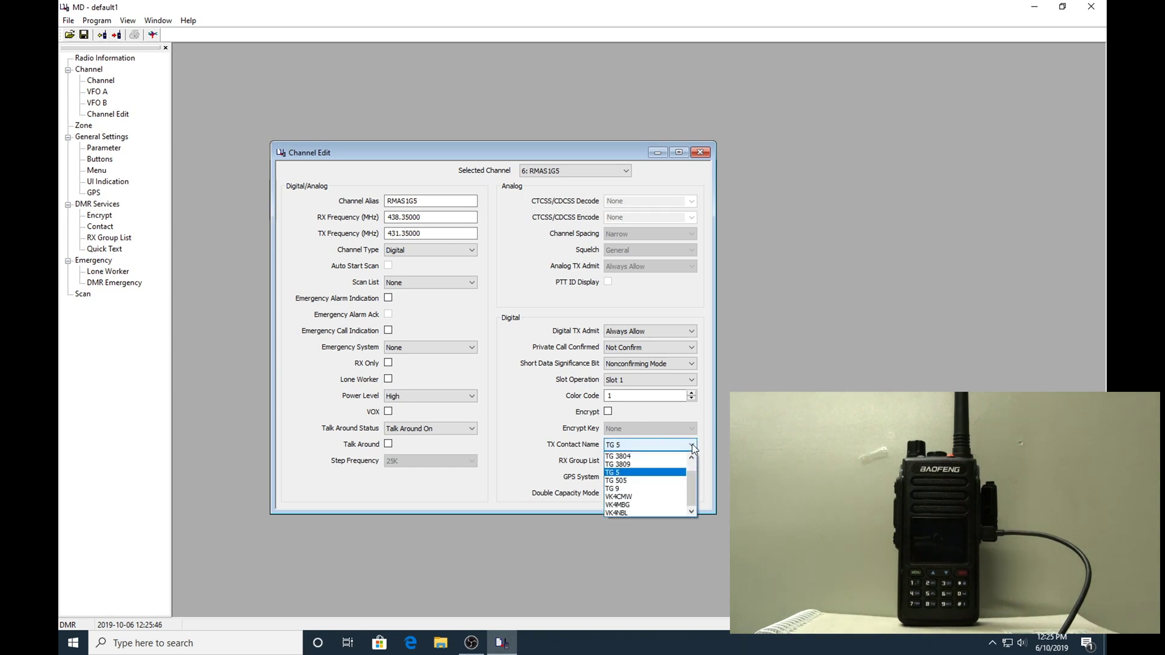
{"action": "left_click", "coordinate": [625, 475]}
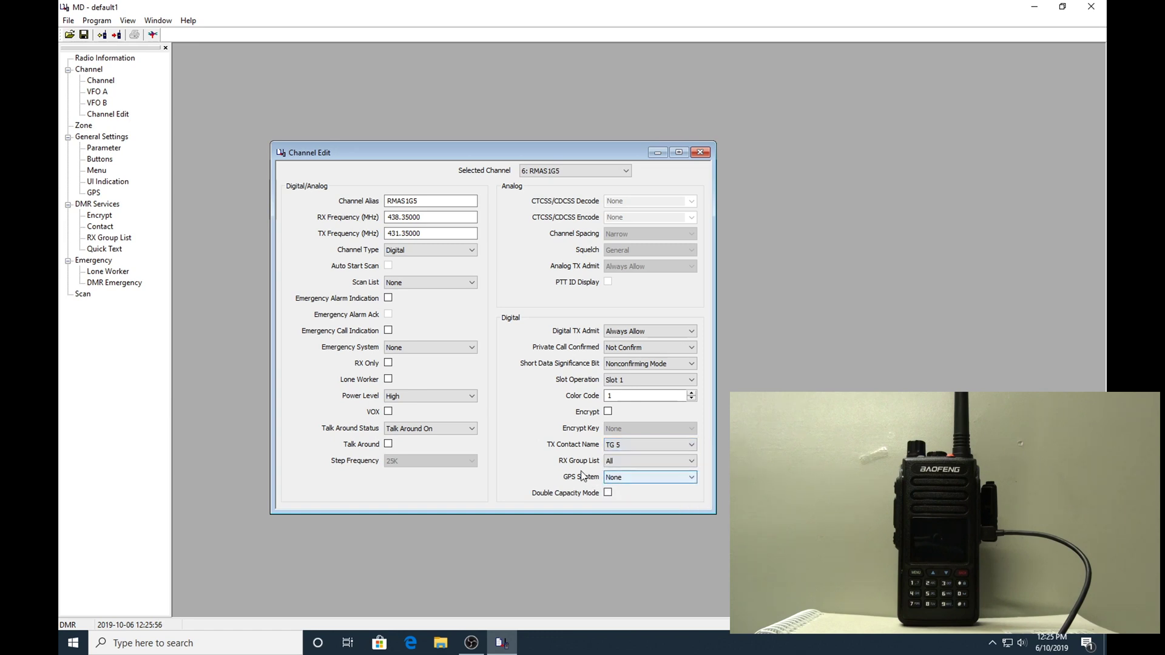
{"action": "left_click", "coordinate": [691, 462]}
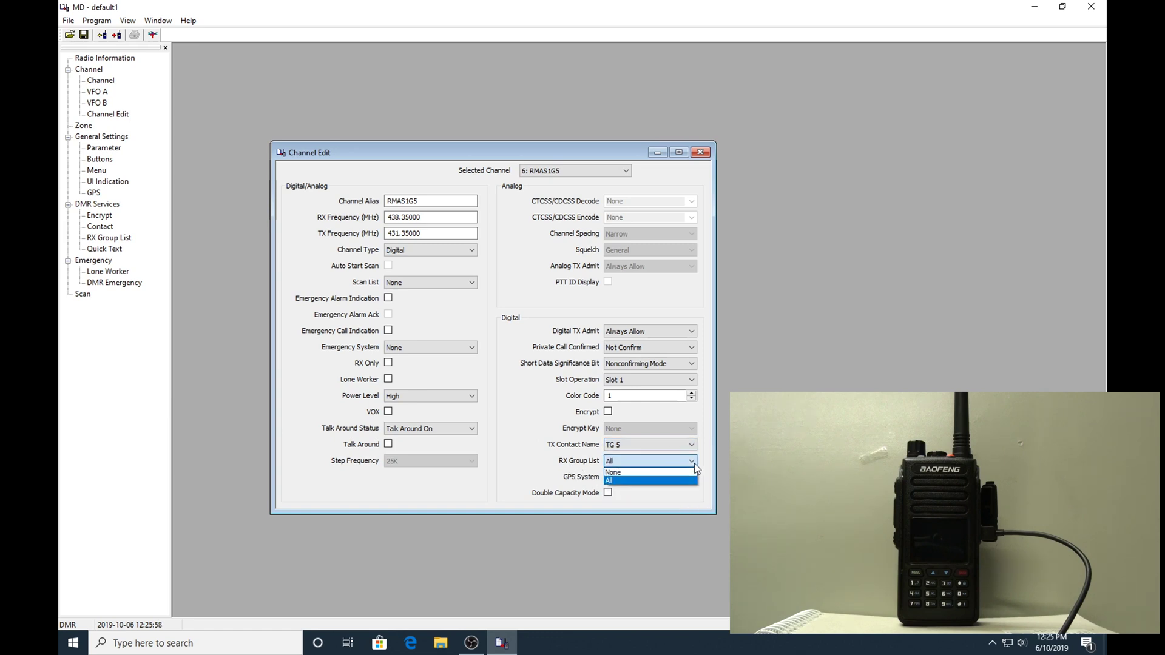
{"action": "left_click", "coordinate": [614, 481]}
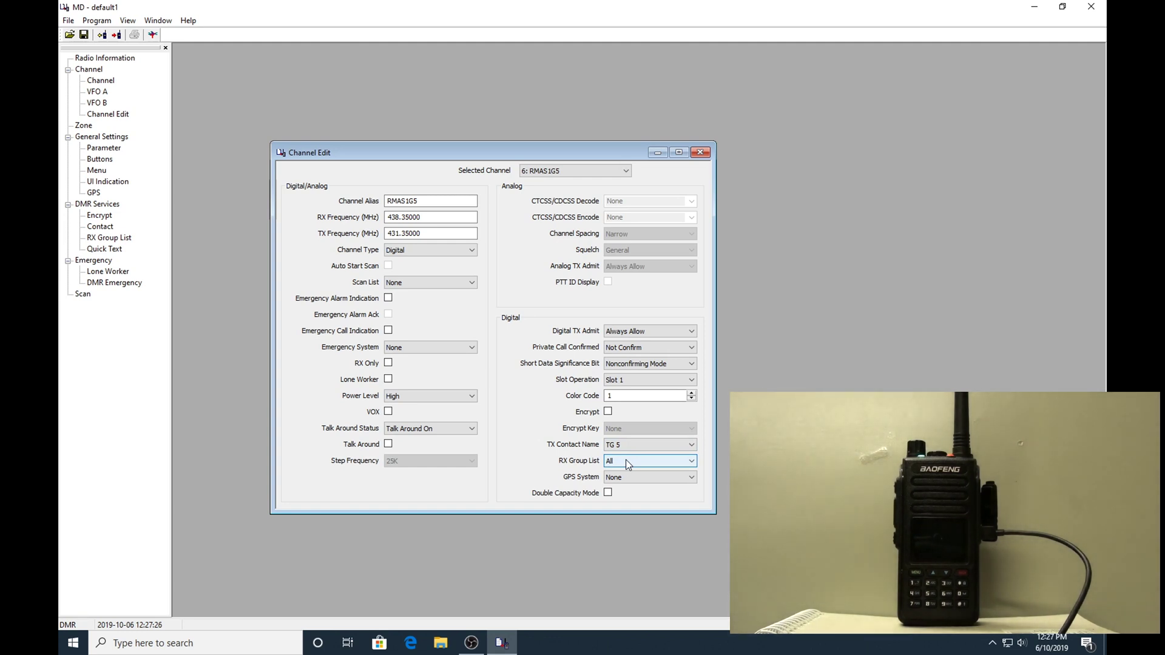
{"action": "left_click", "coordinate": [698, 152]}
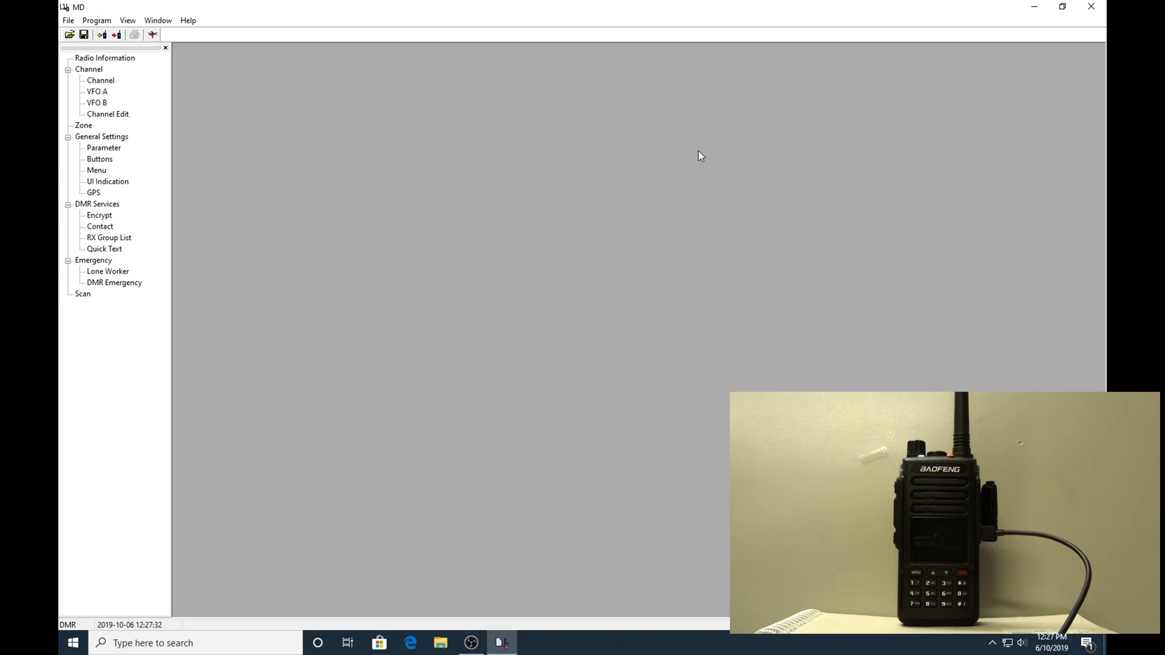
Open the table of all 14 channels, then the detailed settings for channel 1
{"action": "left_click", "coordinate": [100, 80]}
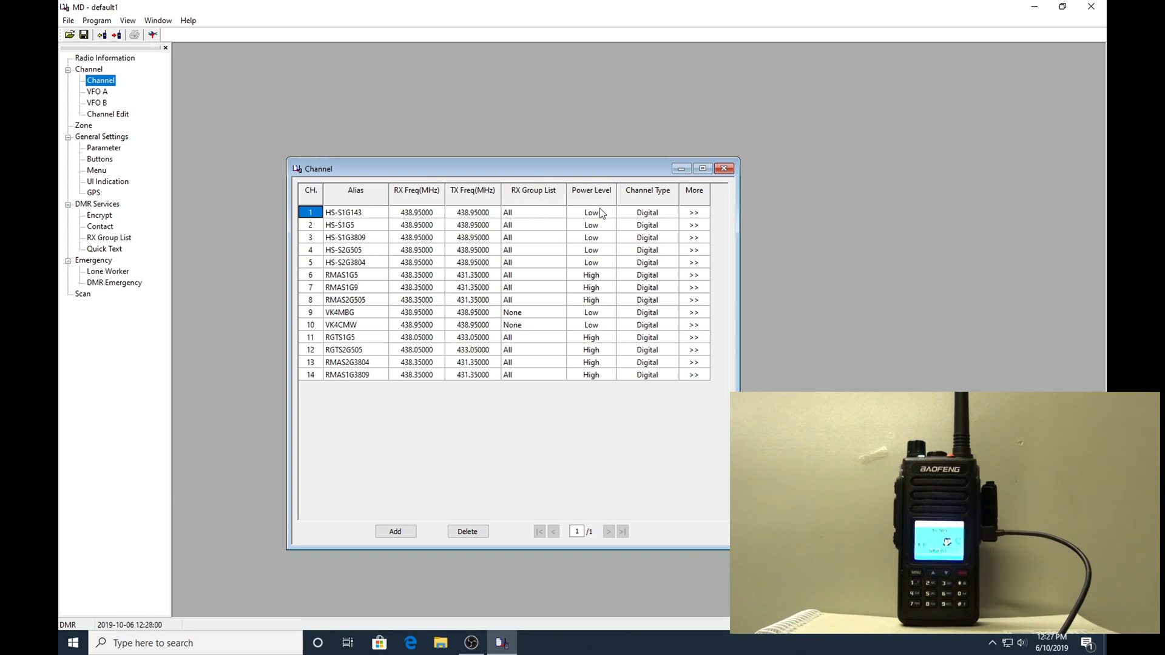
{"action": "left_click", "coordinate": [694, 214]}
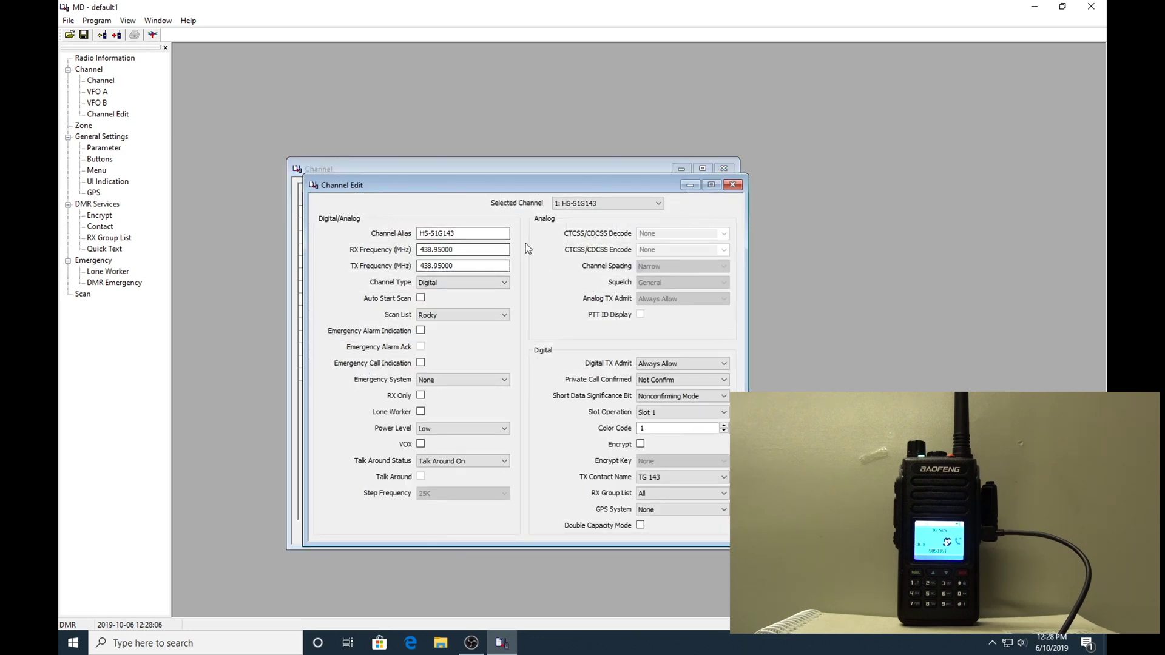
Switch Channel Edit to channel 6: RMAS1G5 from the Selected Channel list
{"action": "left_click", "coordinate": [657, 204]}
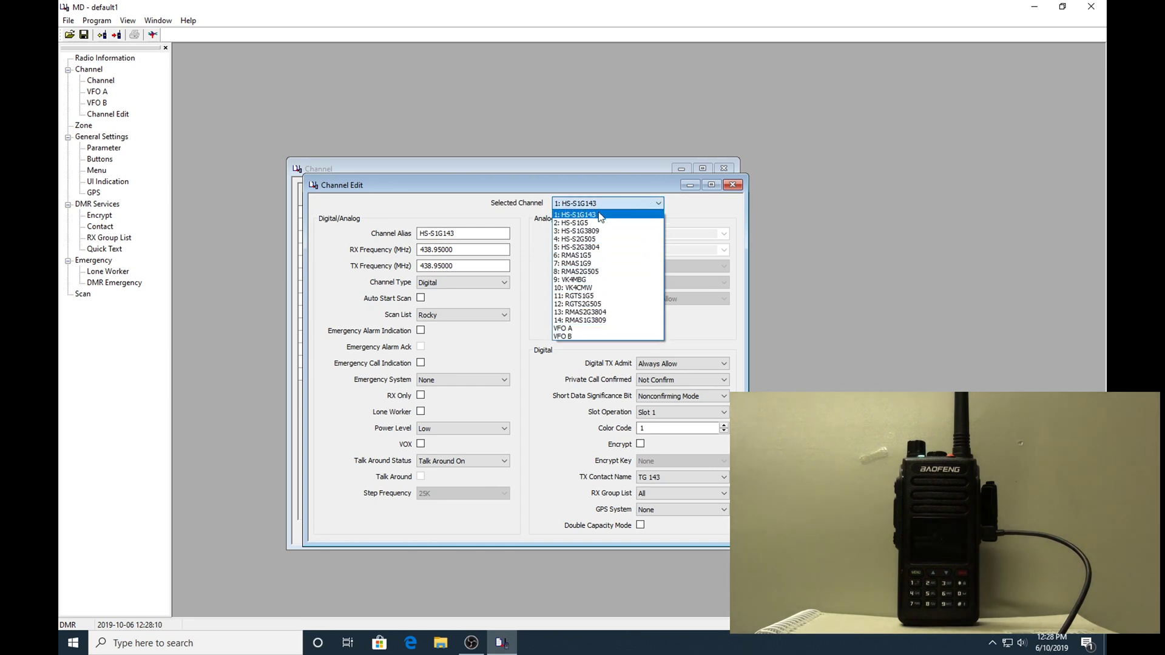
{"action": "left_click", "coordinate": [602, 255]}
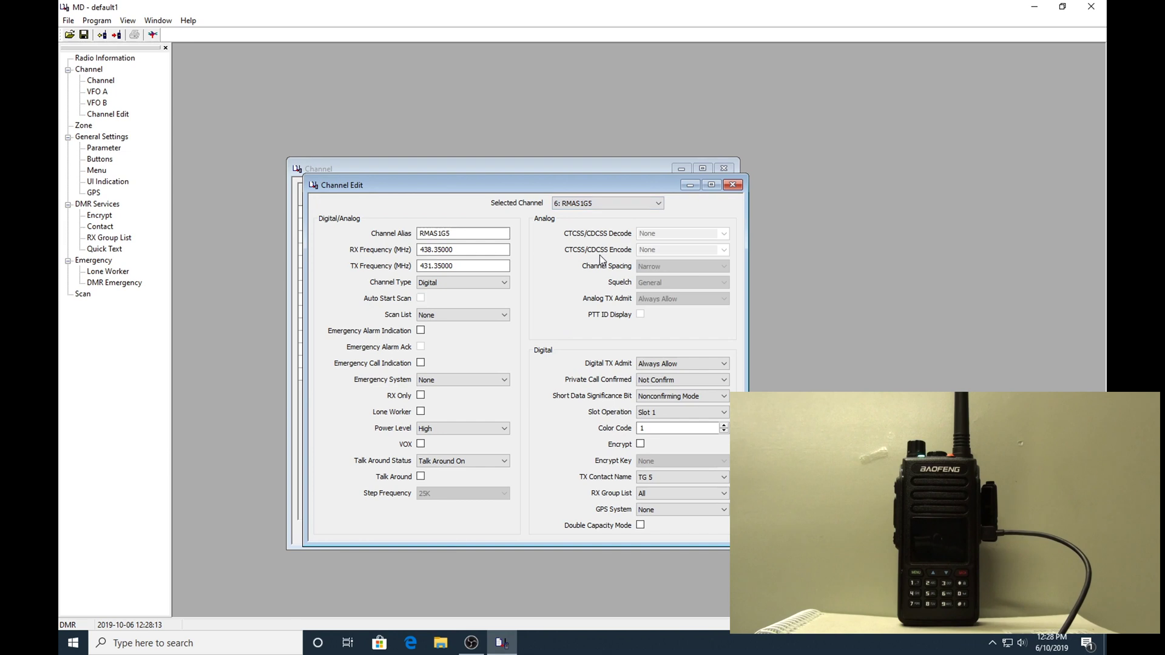
Close the channel settings and start writing the DM-1702 codeplug to the radio
{"action": "left_click", "coordinate": [731, 186]}
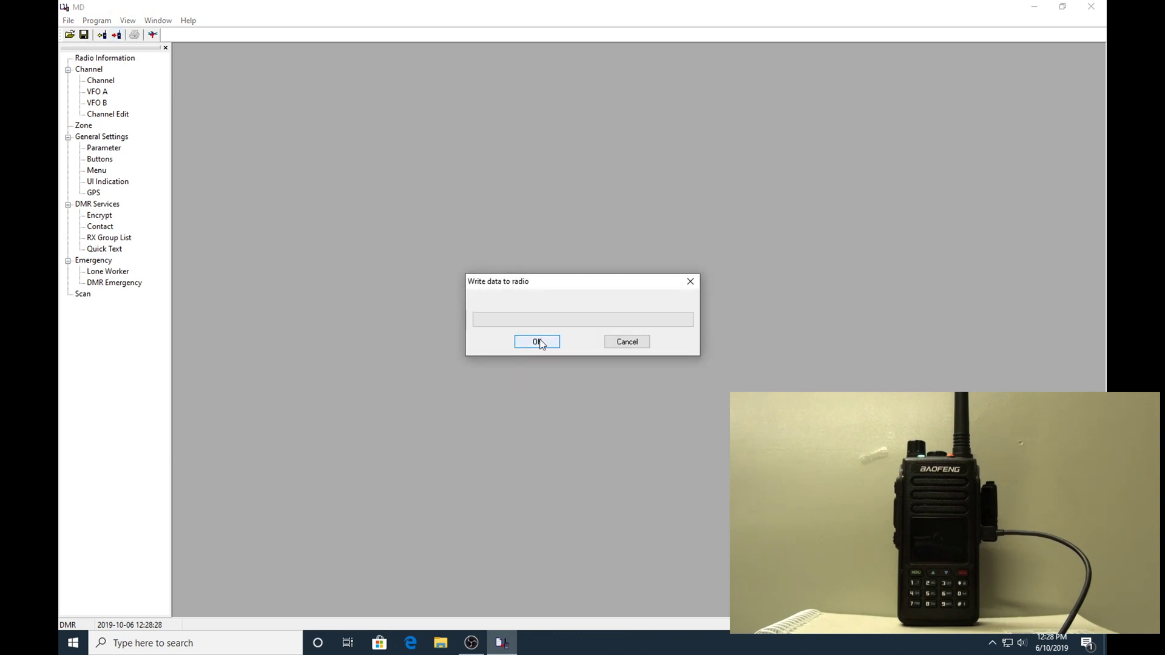
{"action": "left_click", "coordinate": [540, 343]}
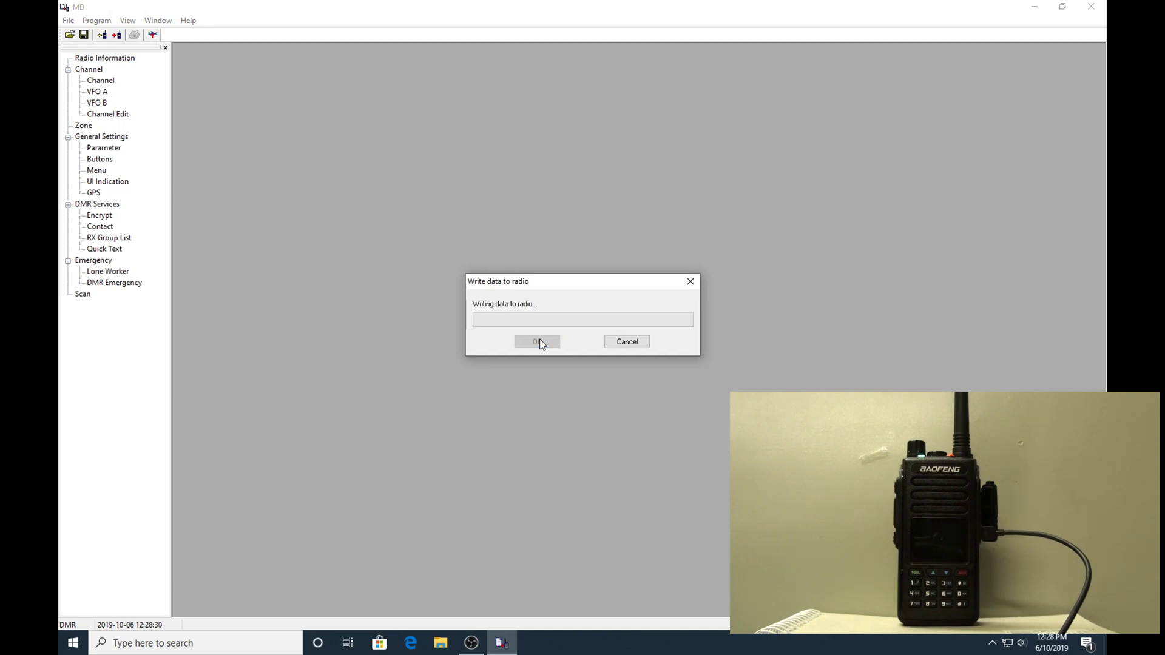